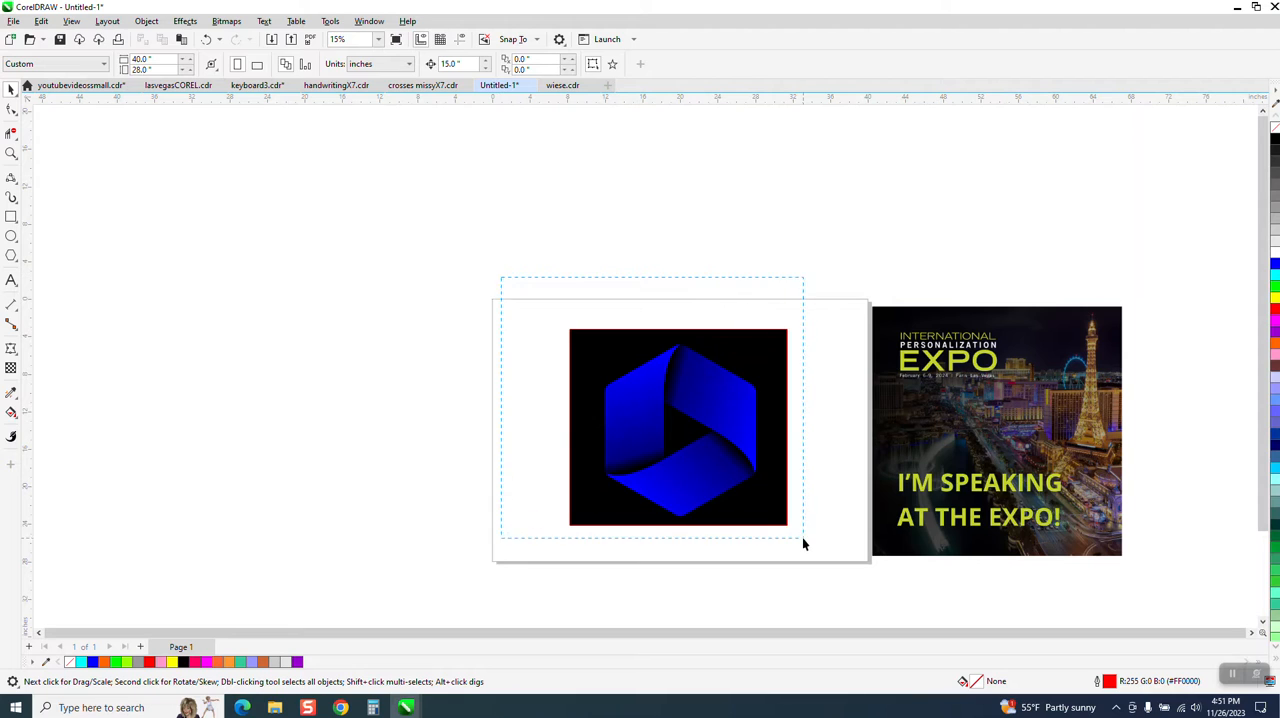
# Undo the last moves of the blue hexagon artwork so it sits away from the blank page again
pyautogui.hotkey('ctrl', 'z')
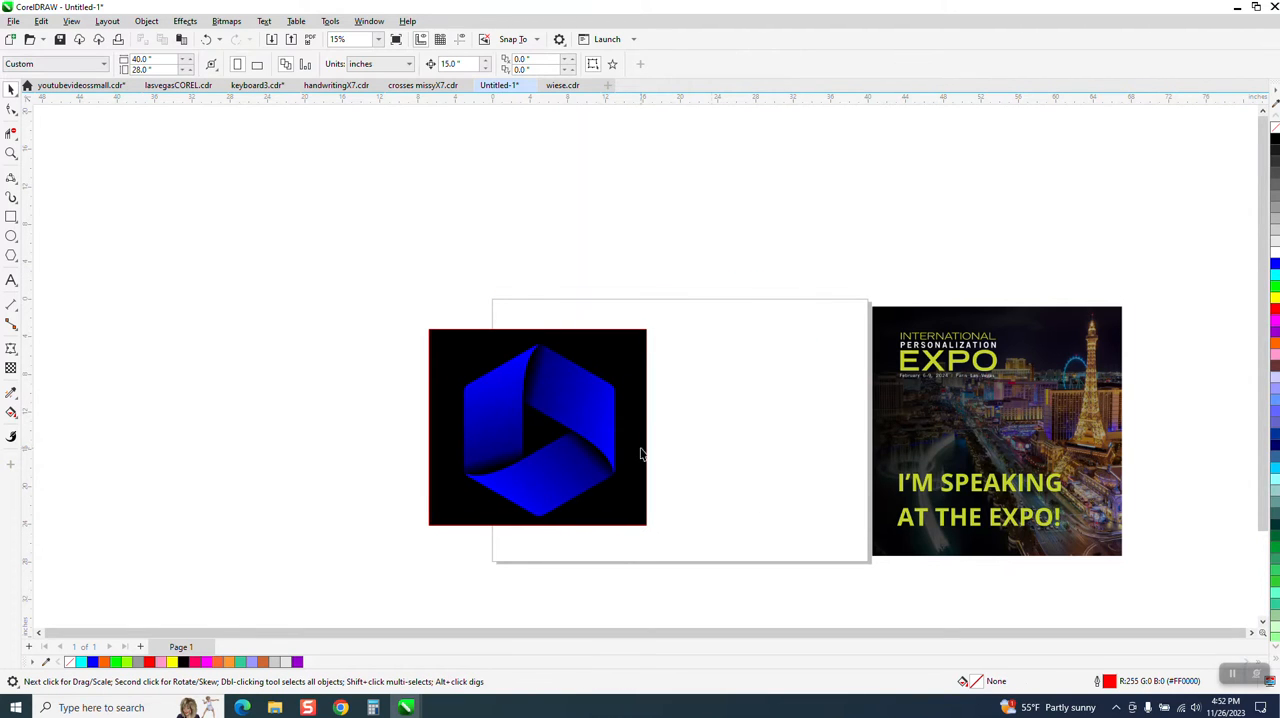
pyautogui.hotkey('ctrl', 'z')
pyautogui.hotkey('ctrl', 'z')
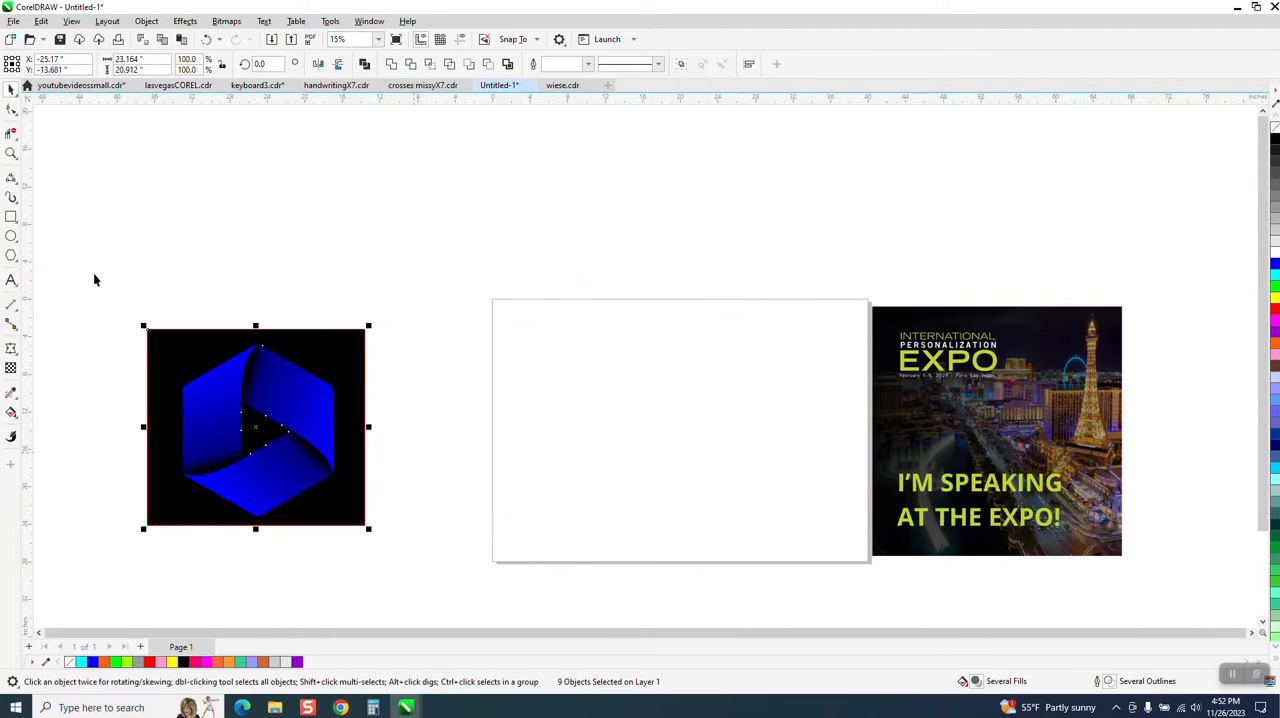
# Examine the finished blue folded-ribbon hexagon artwork beside the blank page
pyautogui.click(11, 153)
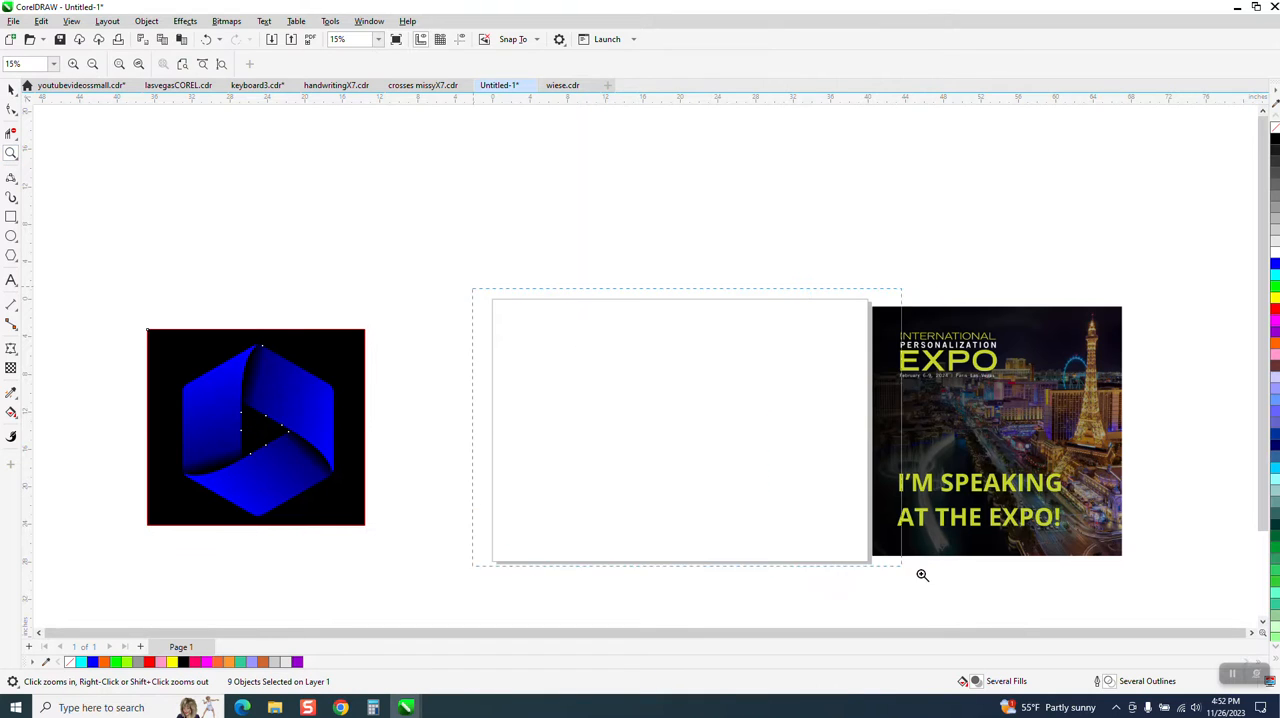
pyautogui.click(871, 554)
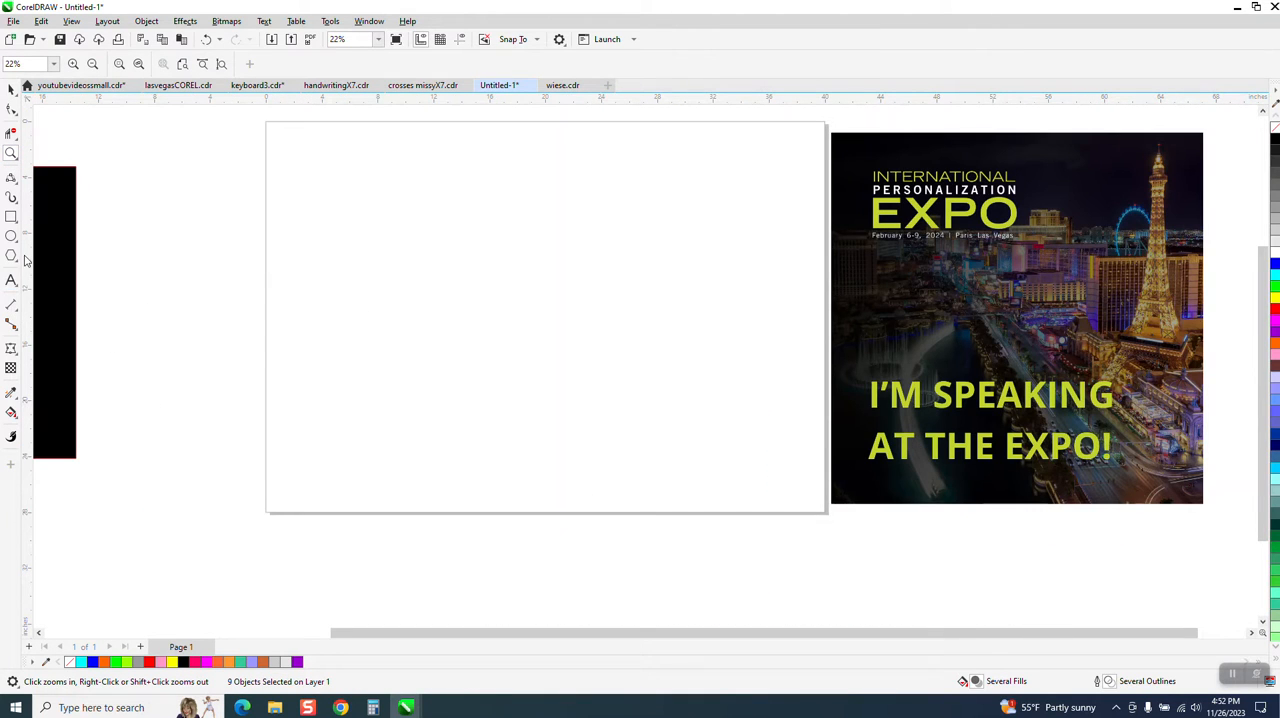
pyautogui.scroll(-2, 179, 335)
pyautogui.scroll(-2, 234, 349)
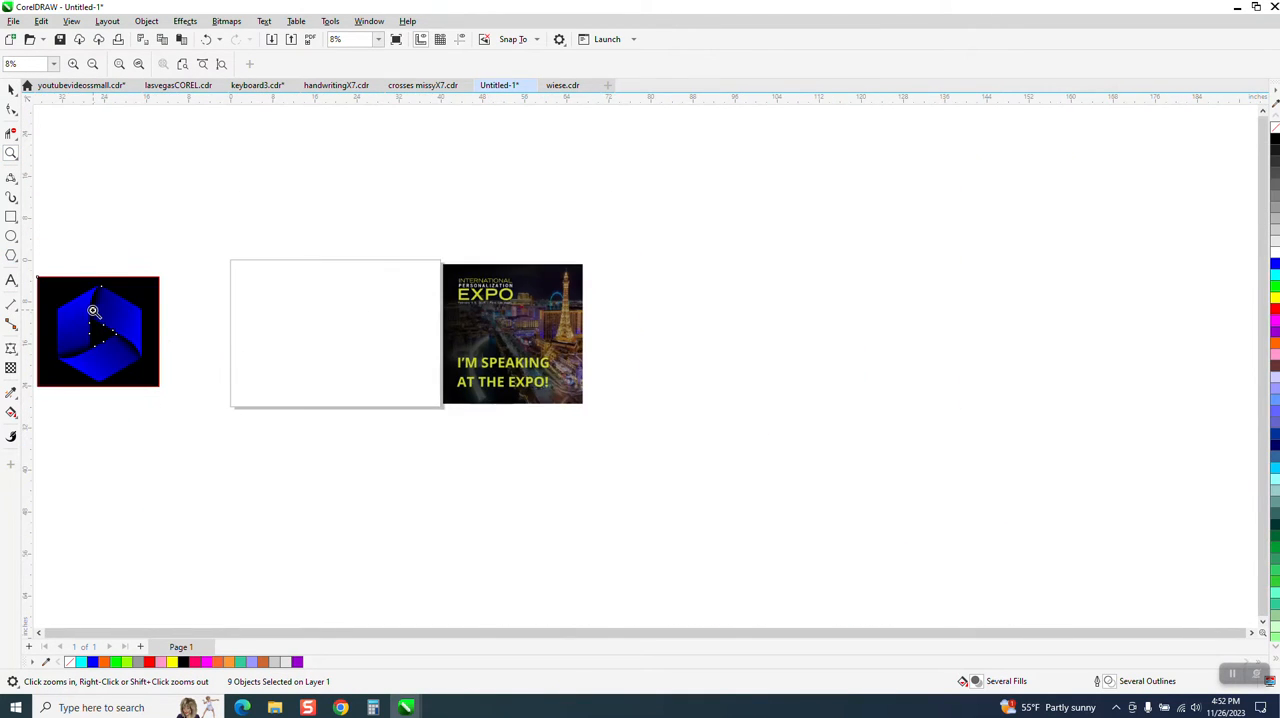
pyautogui.moveTo(94, 311); pyautogui.dragTo(142, 361)
pyautogui.scroll(-4, 168, 368)
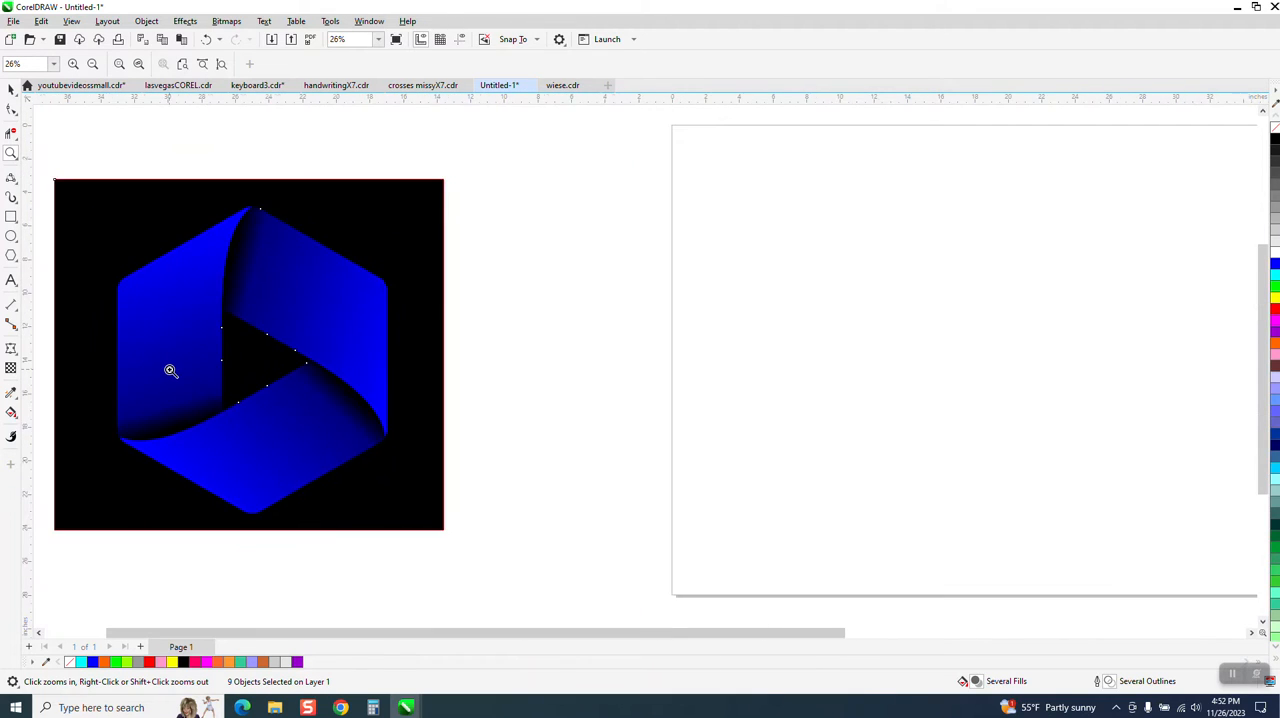
pyautogui.scroll(-2, 170, 370)
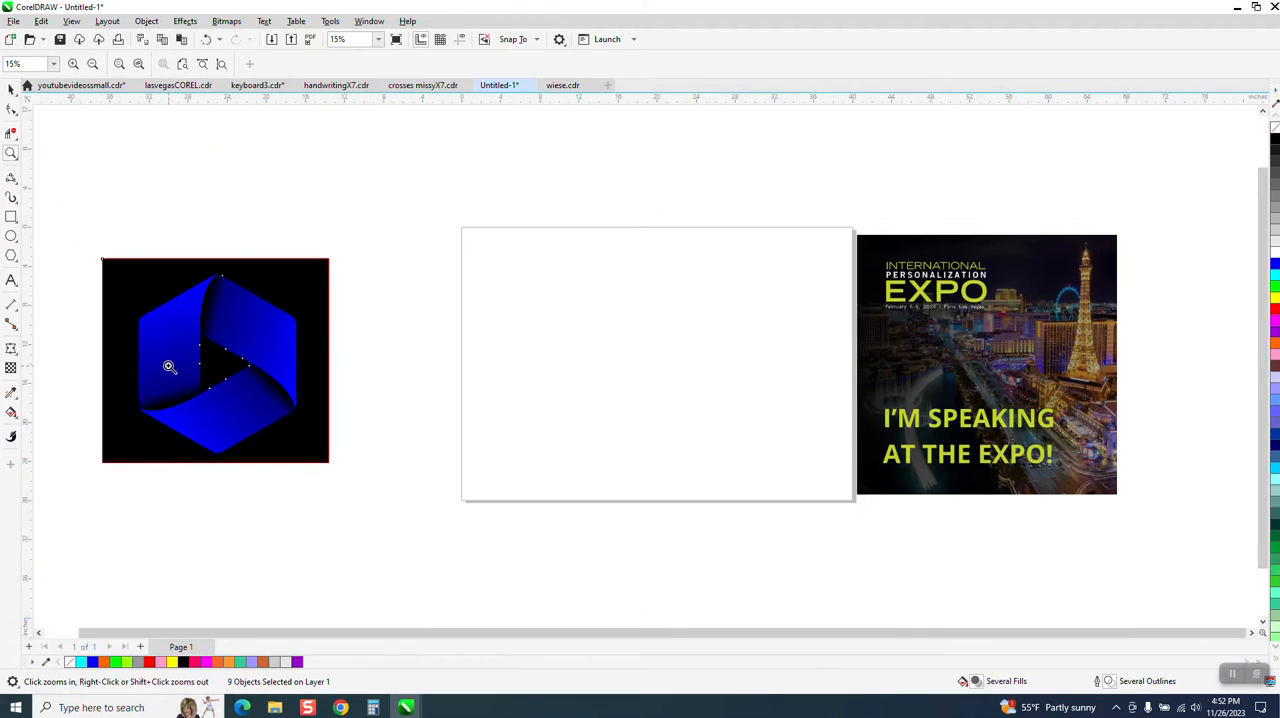
# Draw a six-sided polygon about 18.5 by 21.3 inches, centred on the page
pyautogui.click(16, 263)
pyautogui.click(40, 254)
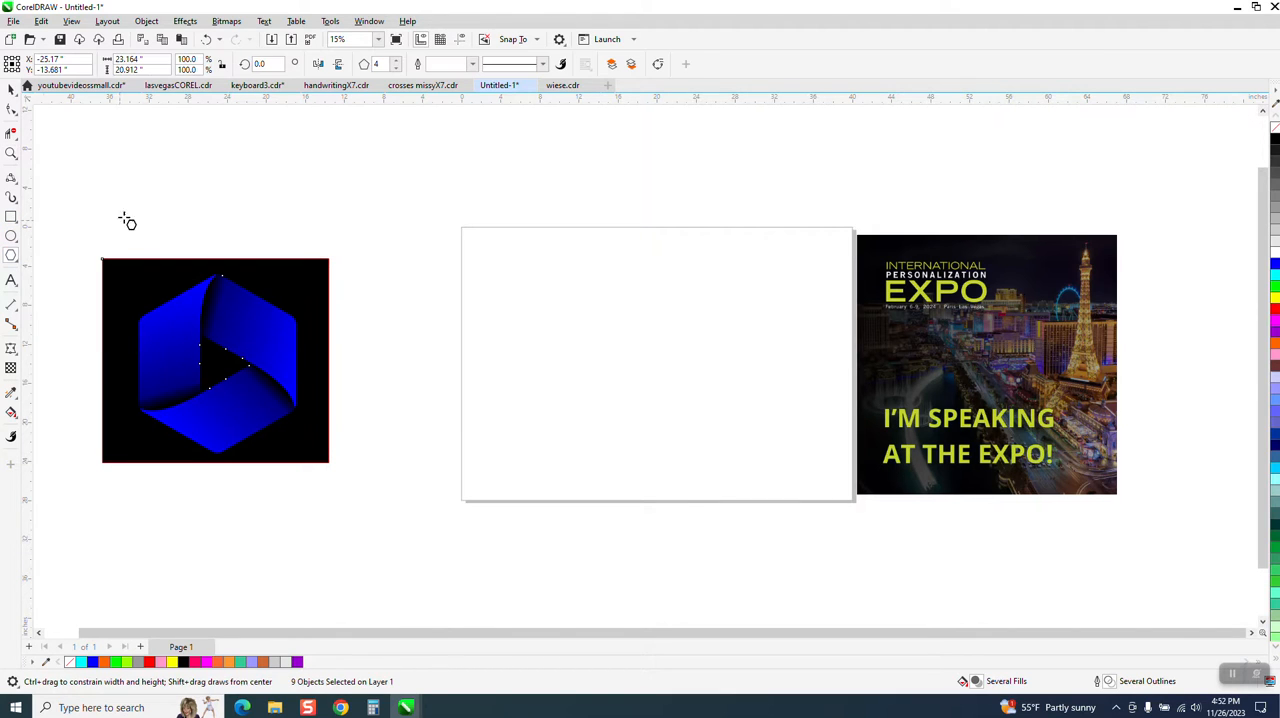
pyautogui.click(396, 66)
pyautogui.click(396, 68)
pyautogui.moveTo(748, 265); pyautogui.dragTo(620, 470)
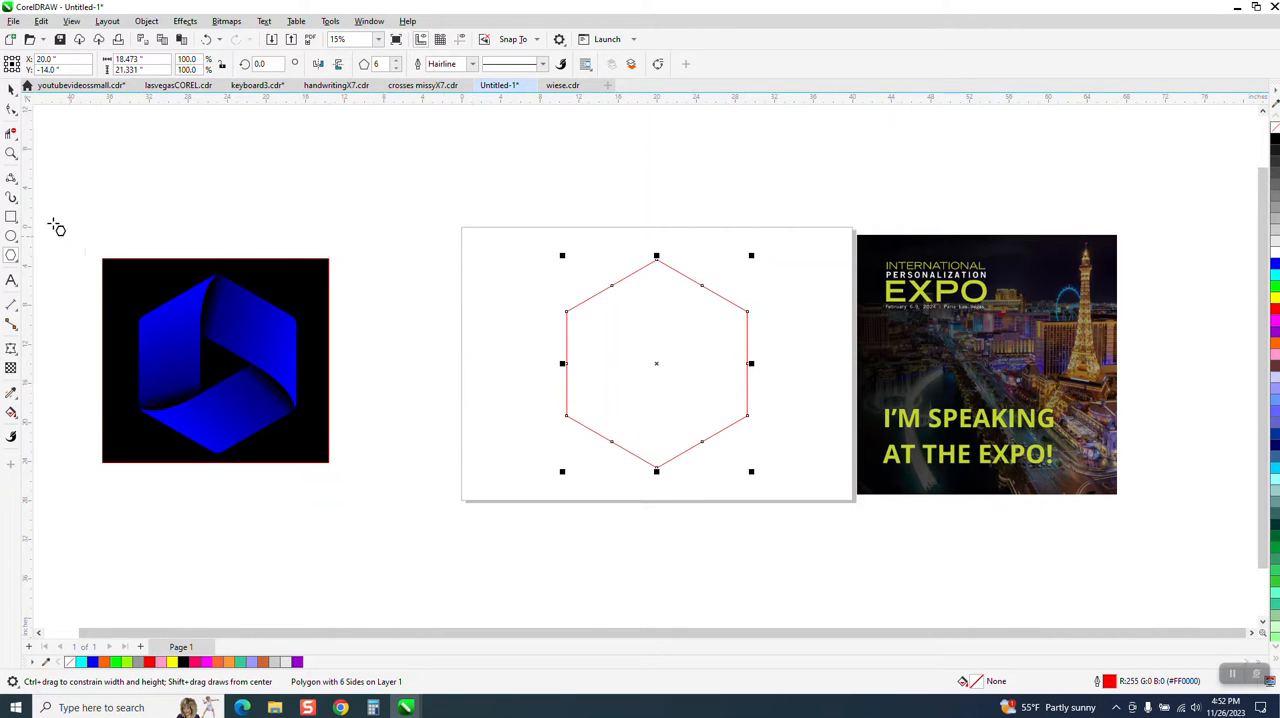
# Convert the hexagon to curves and delete the extra nodes midway along its sides, keeping only the six corner nodes
pyautogui.click(11, 153)
pyautogui.click(714, 409)
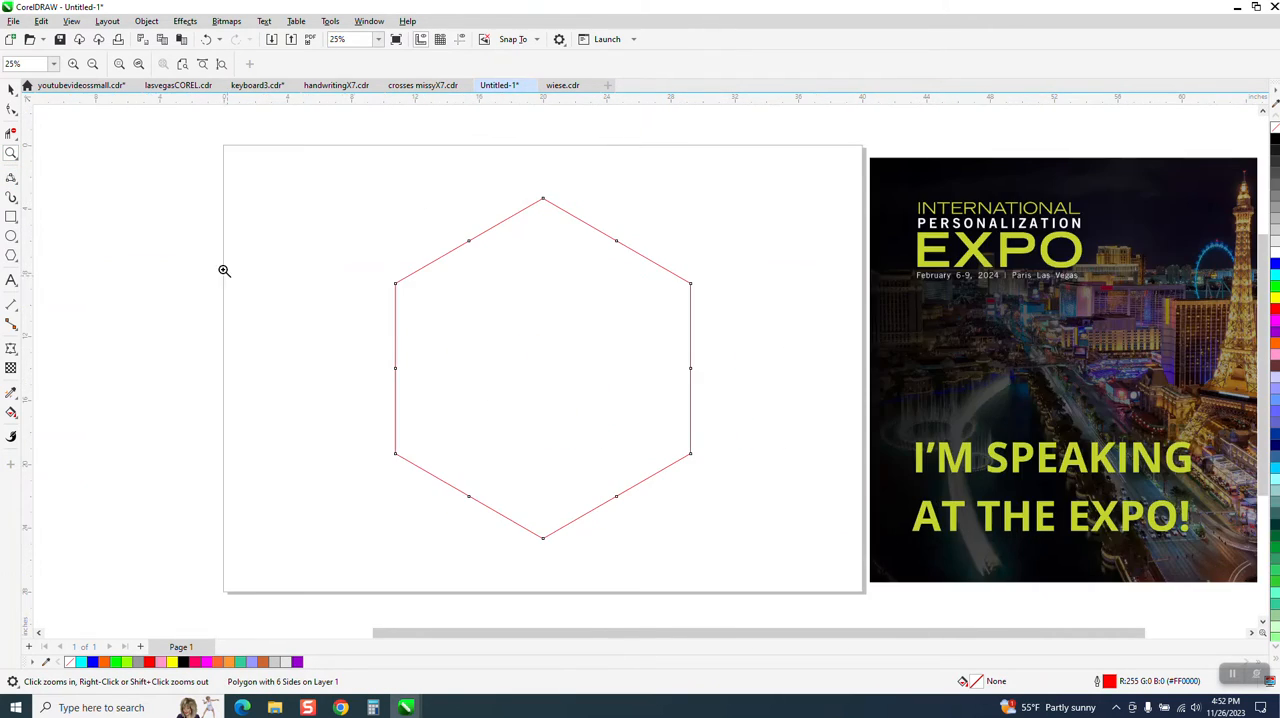
pyautogui.click(12, 89)
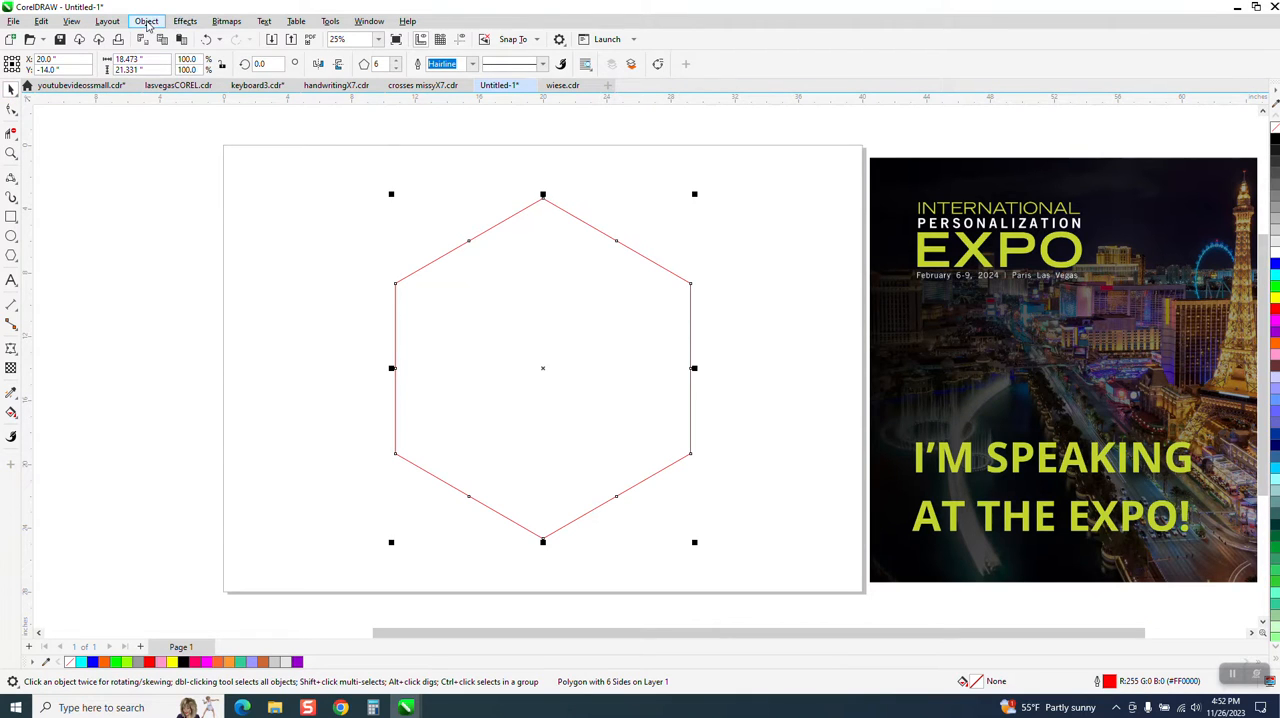
pyautogui.click(146, 21)
pyautogui.click(183, 364)
pyautogui.press('F10')
pyautogui.moveTo(412, 215); pyautogui.dragTo(649, 280)
pyautogui.moveTo(363, 346); pyautogui.dragTo(780, 383)
pyautogui.press('Delete')
pyautogui.moveTo(420, 484); pyautogui.dragTo(671, 517)
pyautogui.press('Delete')
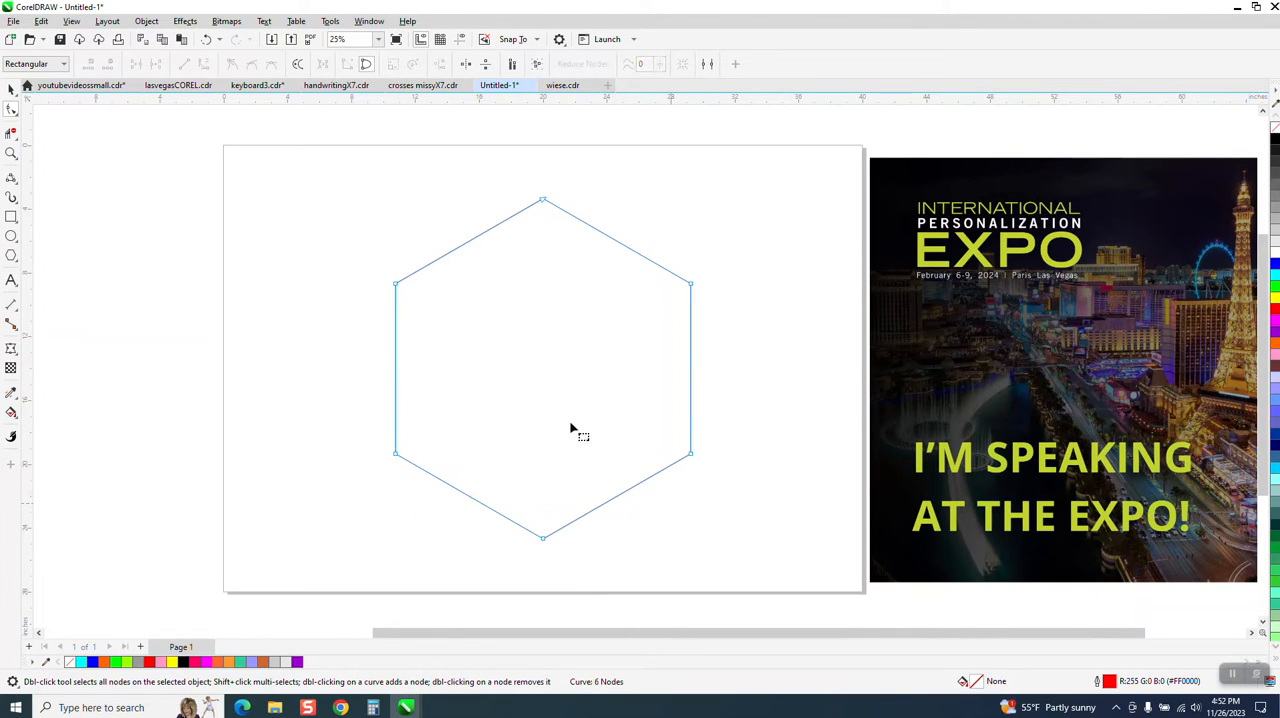
# Round all six corners of the hexagon with a 2-inch fillet
pyautogui.moveTo(497, 404); pyautogui.dragTo(771, 572)
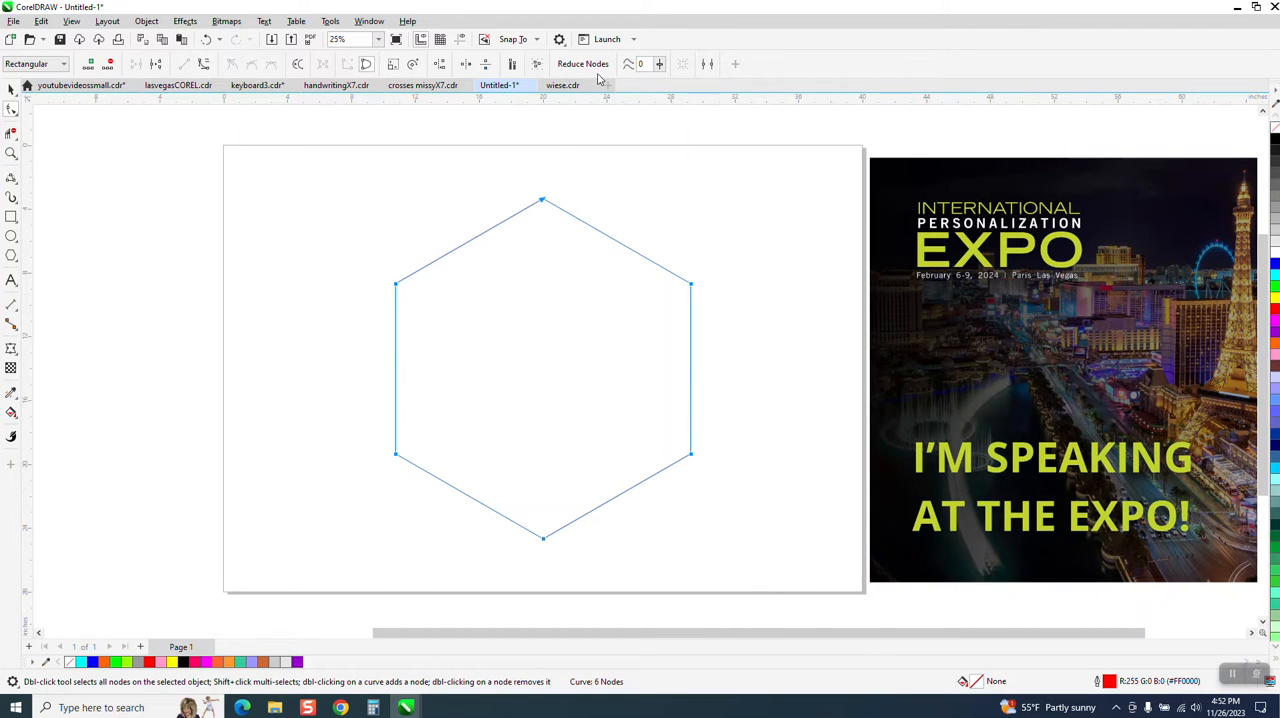
pyautogui.click(369, 21)
pyautogui.moveTo(387, 198)
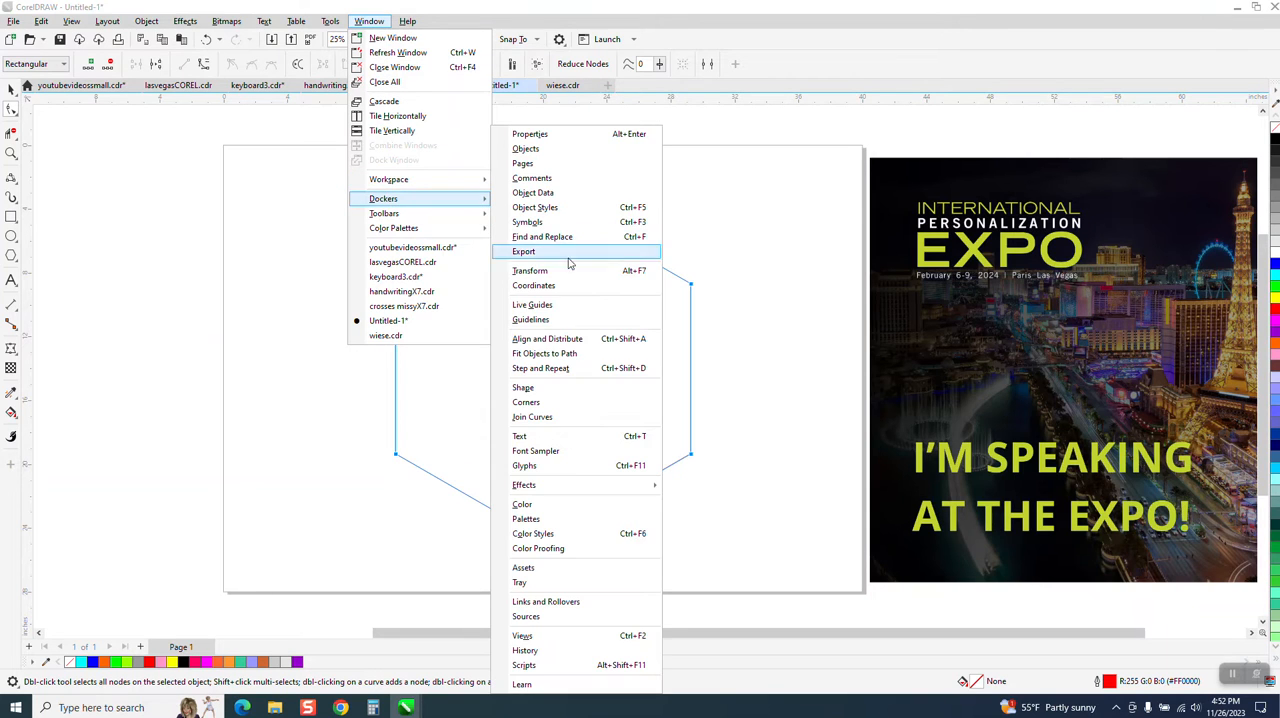
pyautogui.click(551, 405)
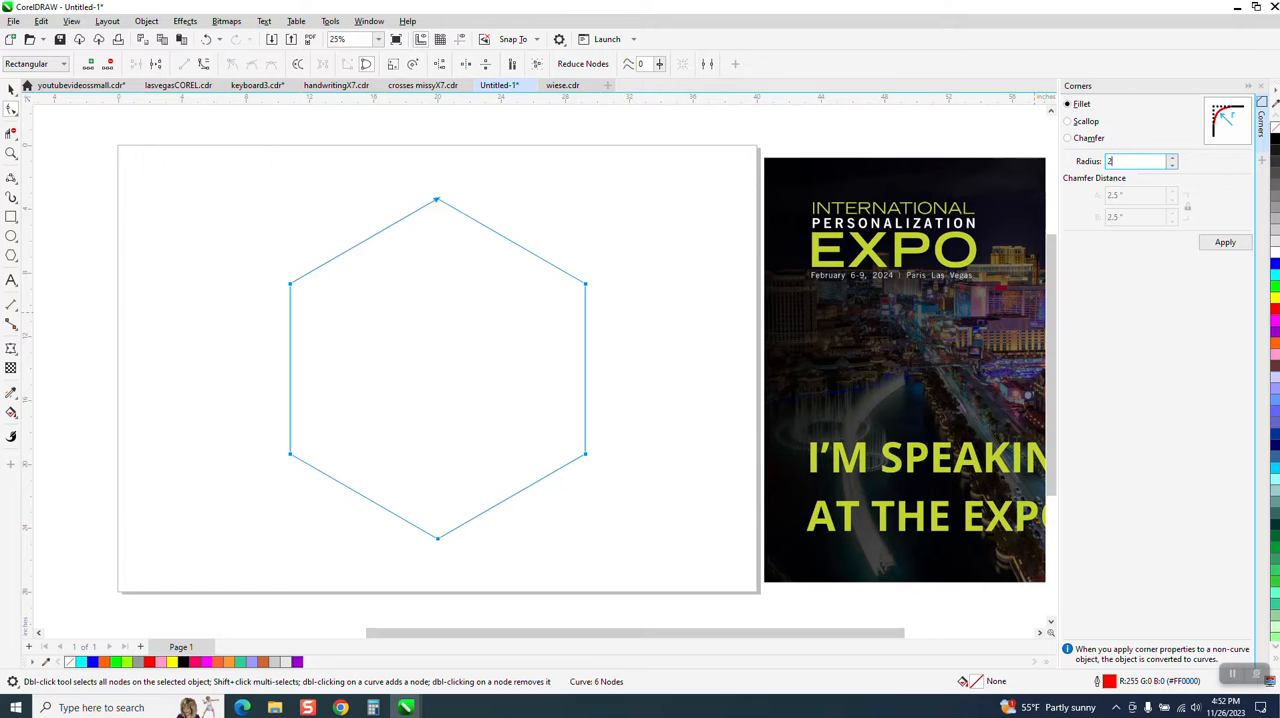
pyautogui.click(1225, 243)
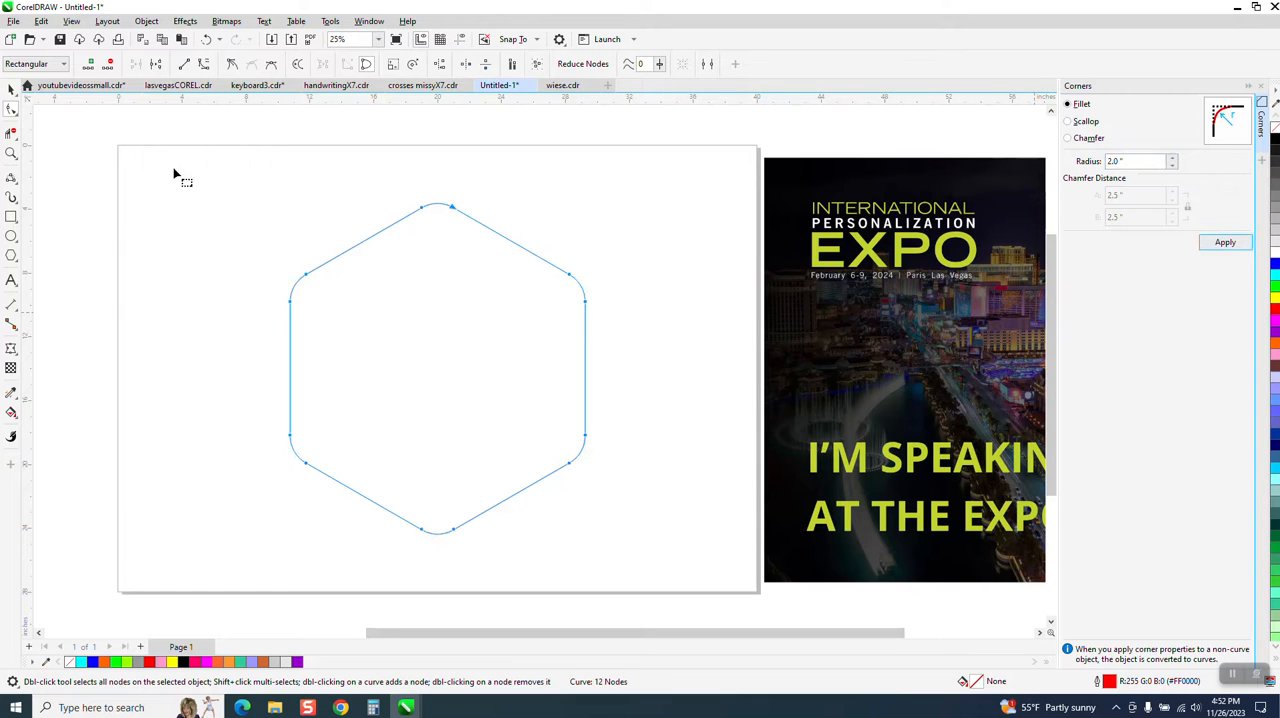
# Display the guidelines that cross at the centre of the hexagon
pyautogui.click(12, 89)
pyautogui.scroll(-1, 255, 157)
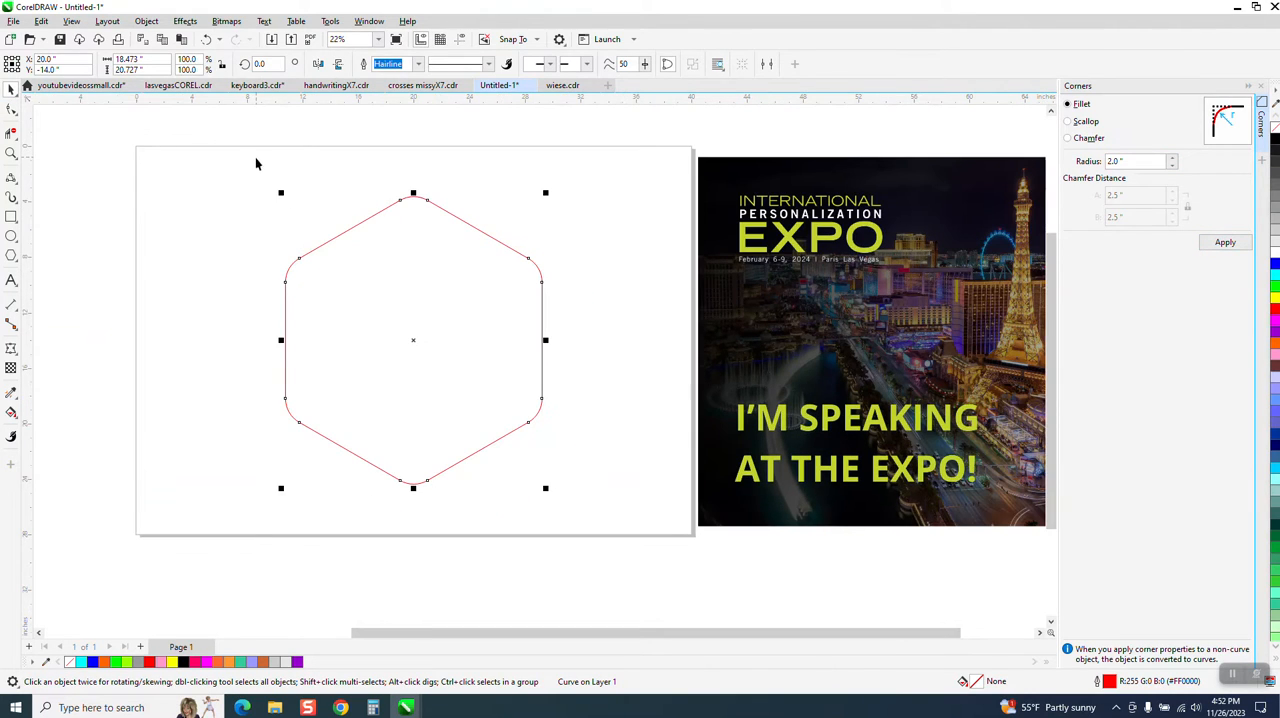
pyautogui.click(460, 40)
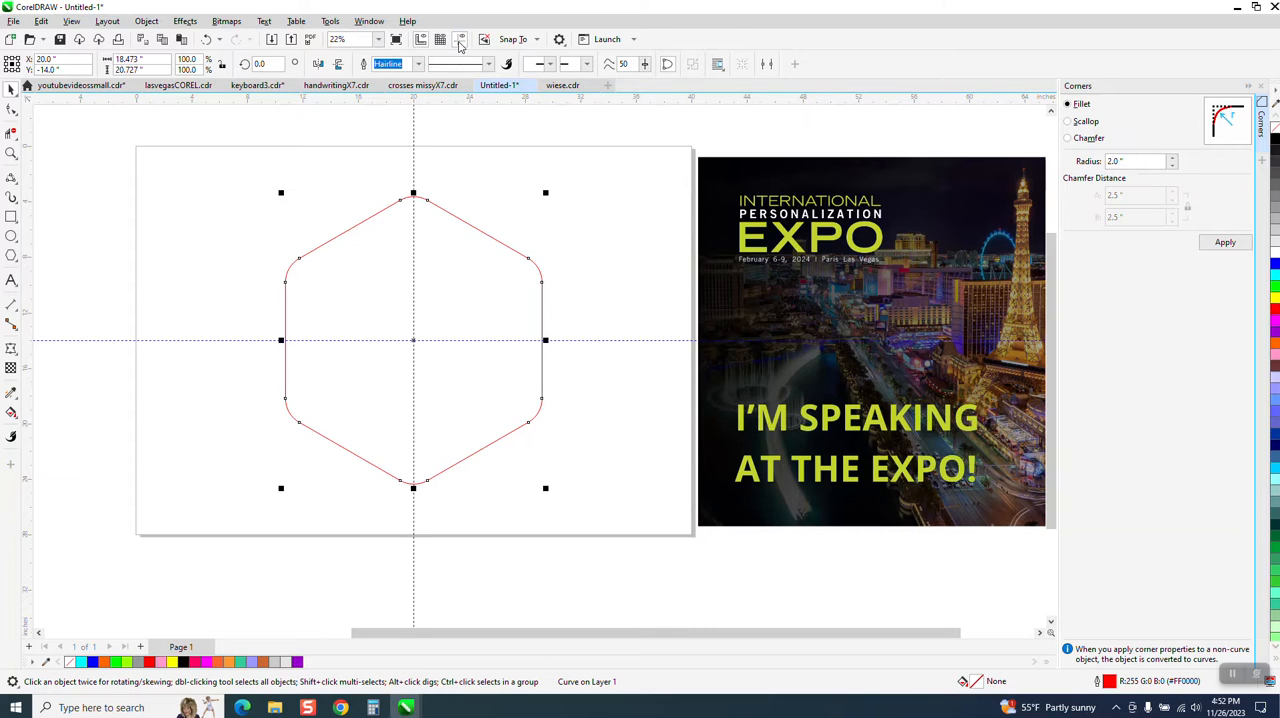
# Draw a polygon about 6.6 inches across at the page's centre and set its number of sides to 3
pyautogui.click(18, 263)
pyautogui.click(43, 256)
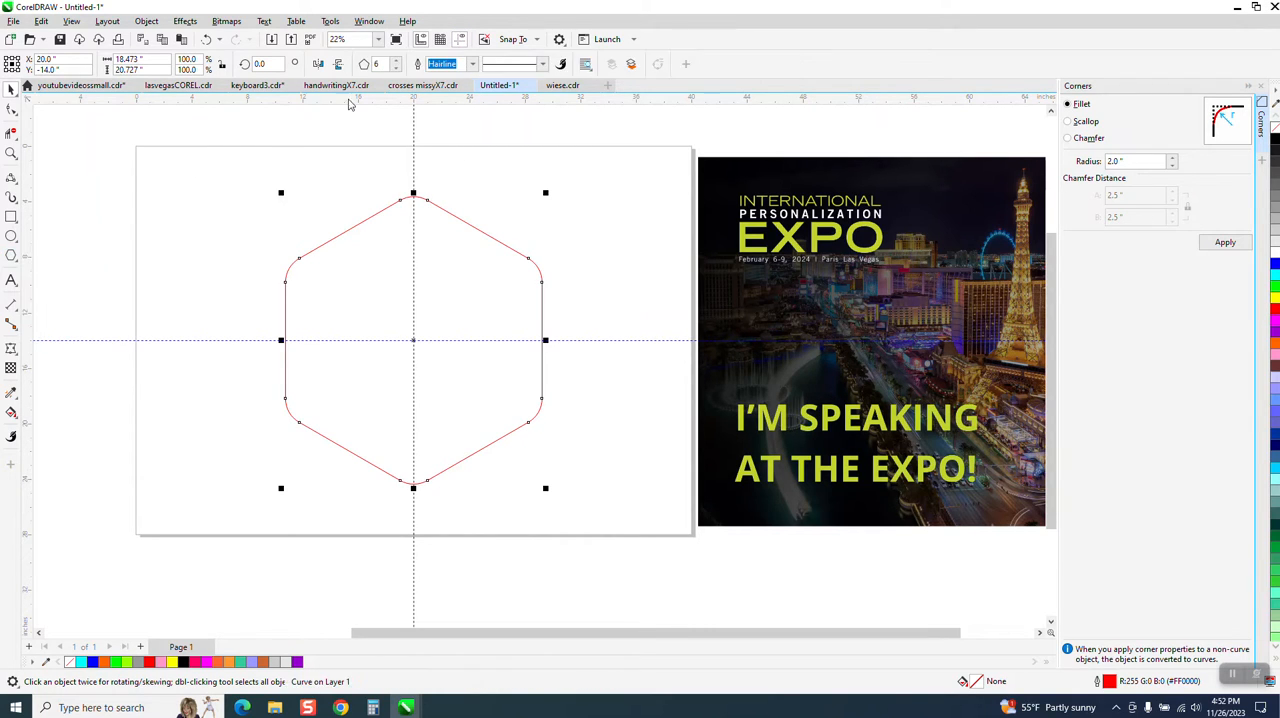
pyautogui.click(396, 69)
pyautogui.moveTo(374, 163); pyautogui.dragTo(302, 245)
pyautogui.press('p')
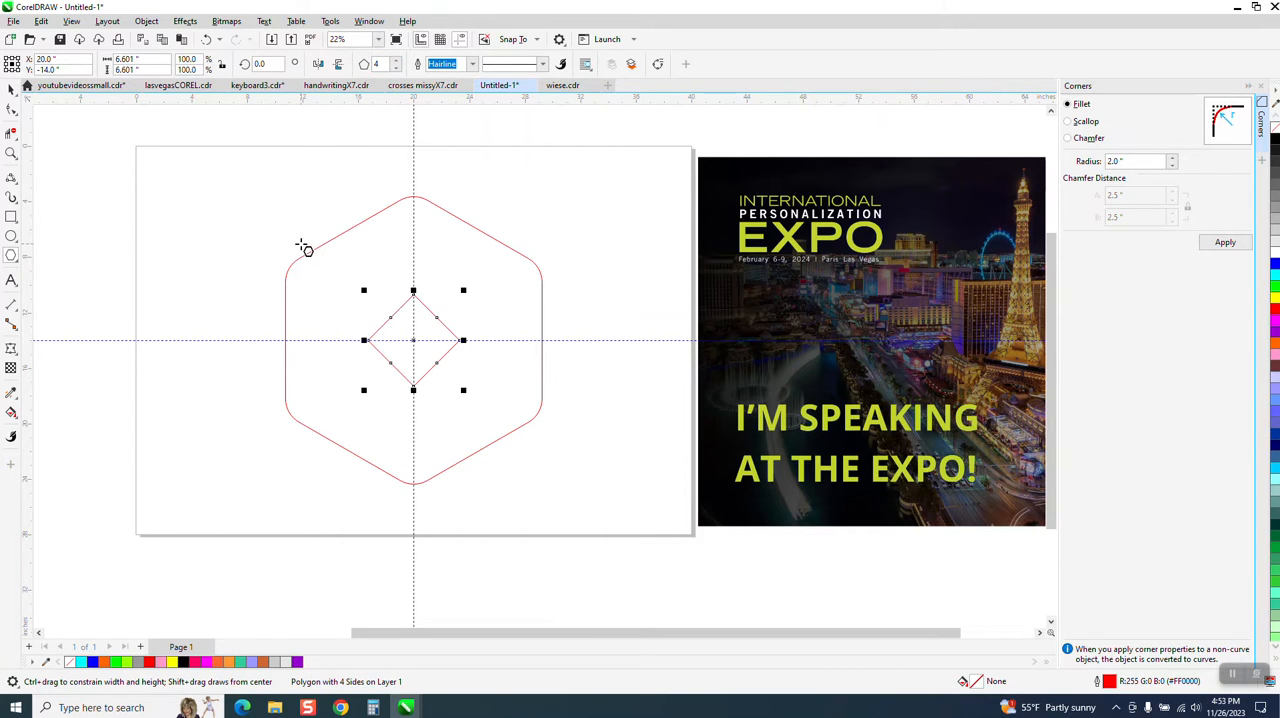
pyautogui.click(397, 69)
# Set the corner fillet radius to 1 inch for the small triangle
pyautogui.click(11, 153)
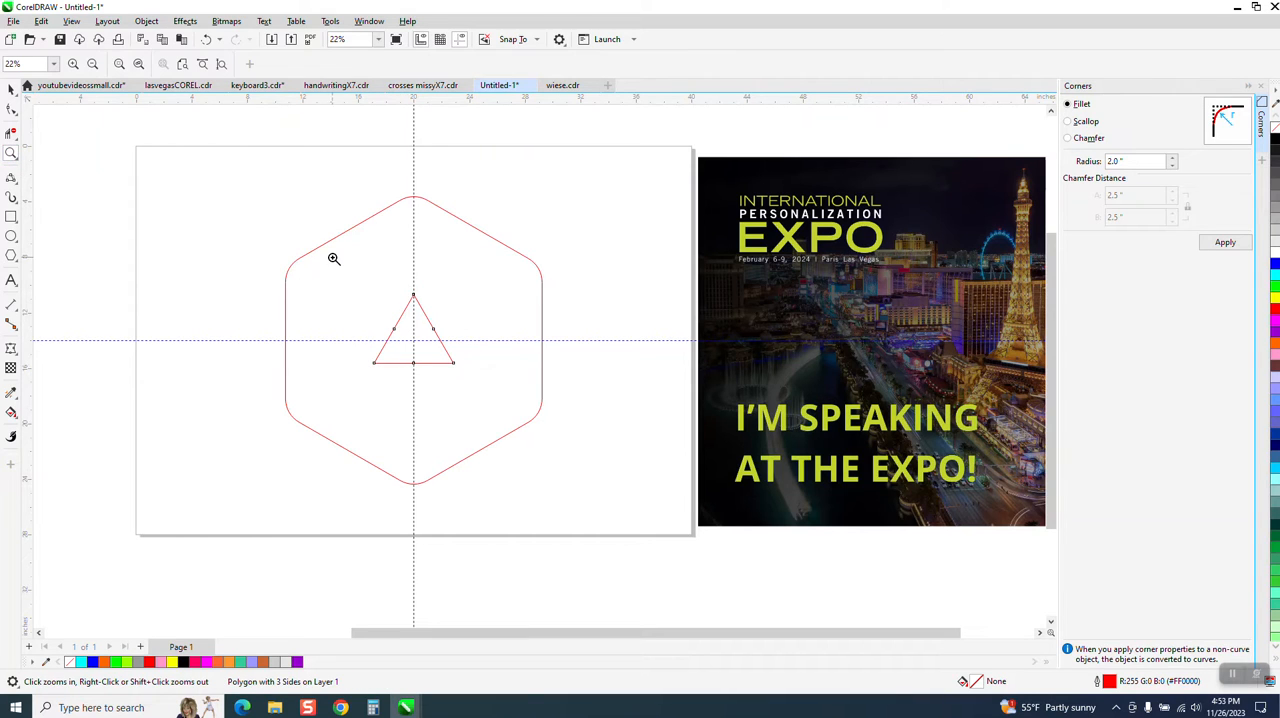
pyautogui.moveTo(562, 412); pyautogui.dragTo(562, 412)
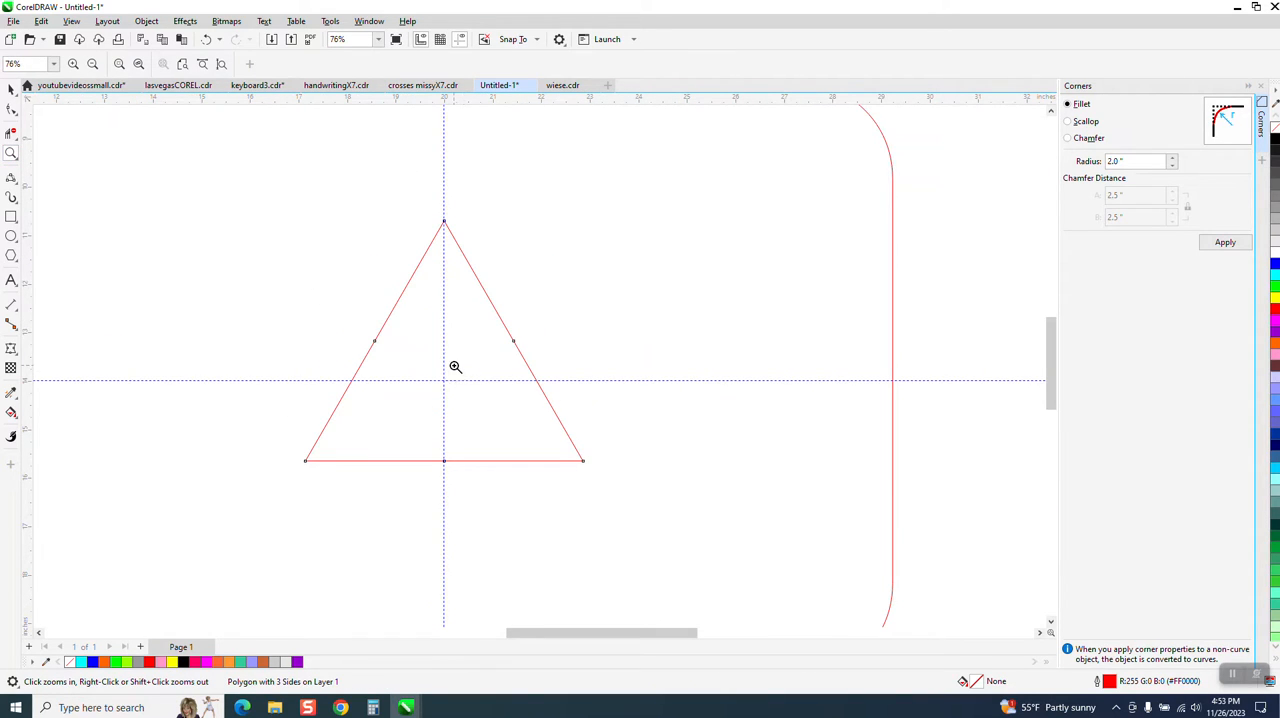
pyautogui.click(11, 89)
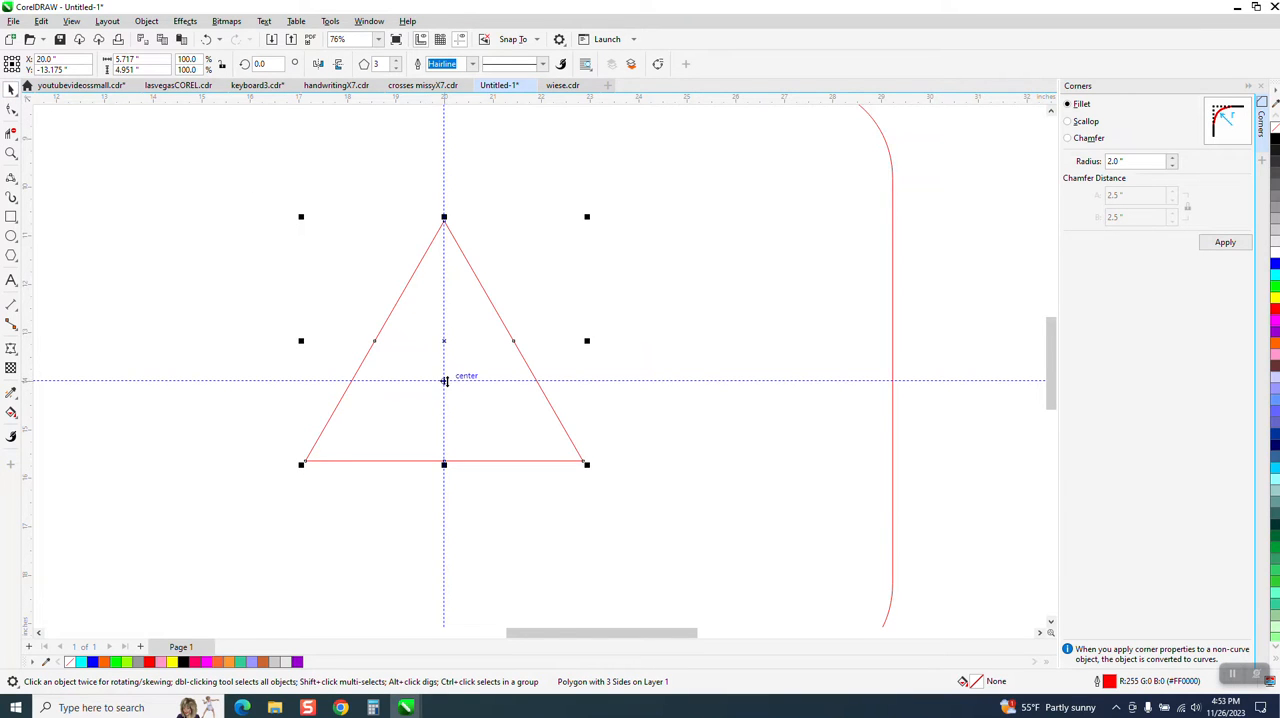
pyautogui.scroll(-1, 258, 249)
pyautogui.scroll(-1, 200, 240)
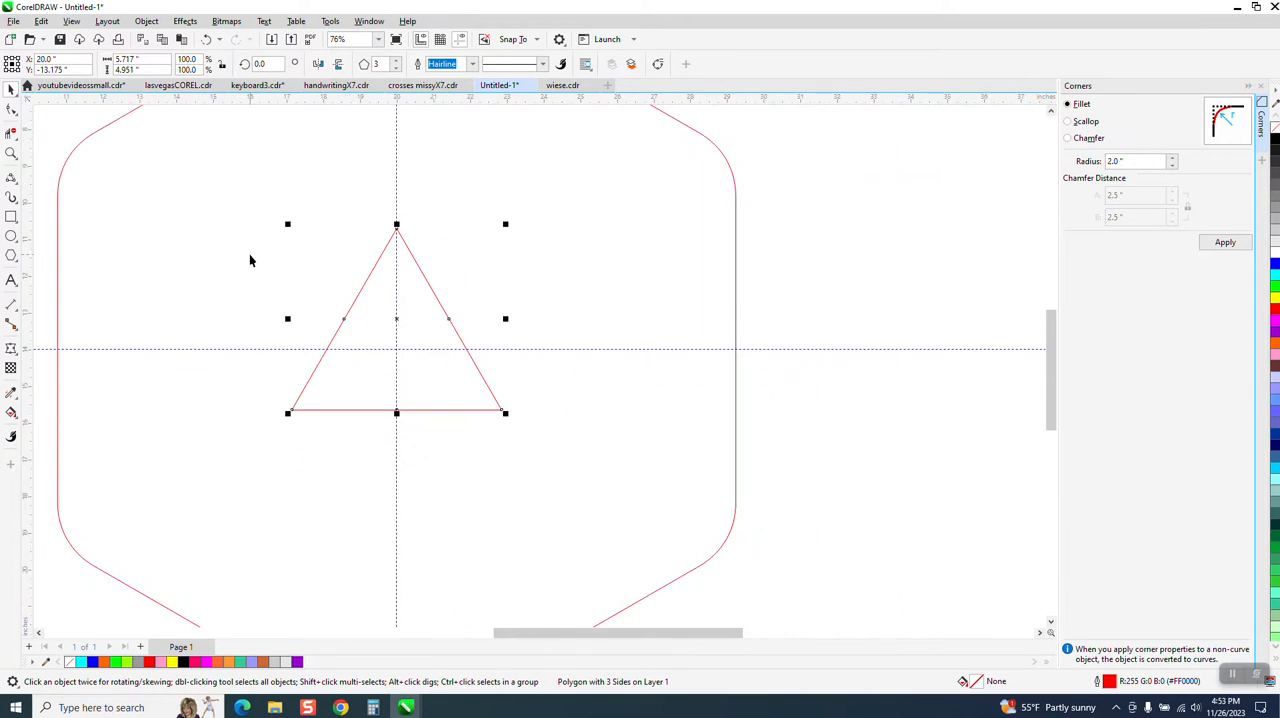
pyautogui.doubleClick(1130, 162)
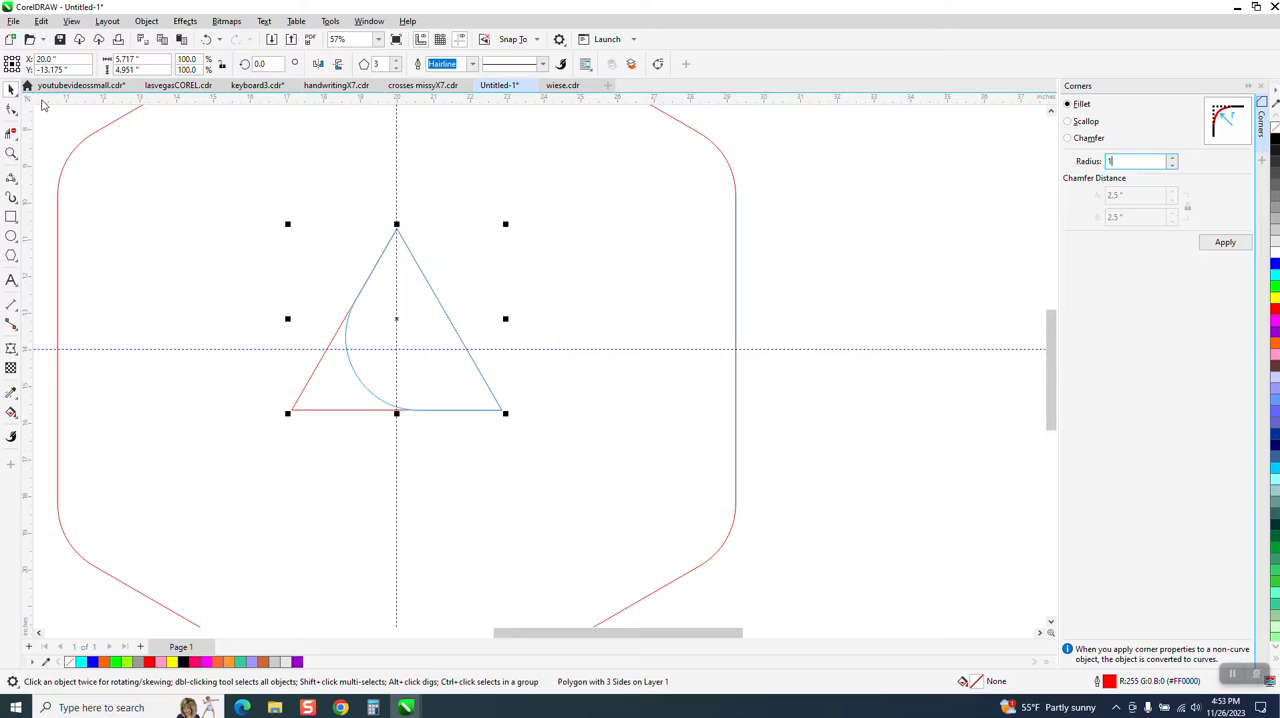
pyautogui.click(13, 108)
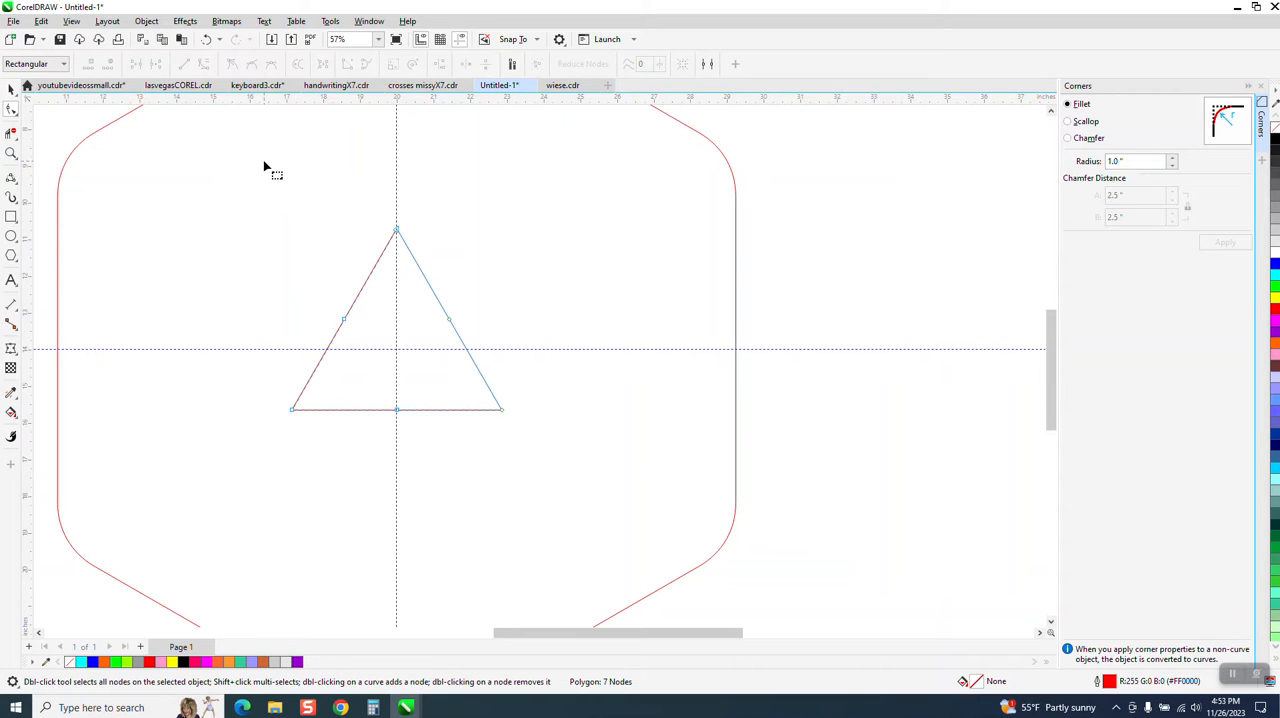
pyautogui.click(207, 40)
pyautogui.click(236, 40)
pyautogui.moveTo(200, 197); pyautogui.dragTo(573, 453)
pyautogui.click(11, 89)
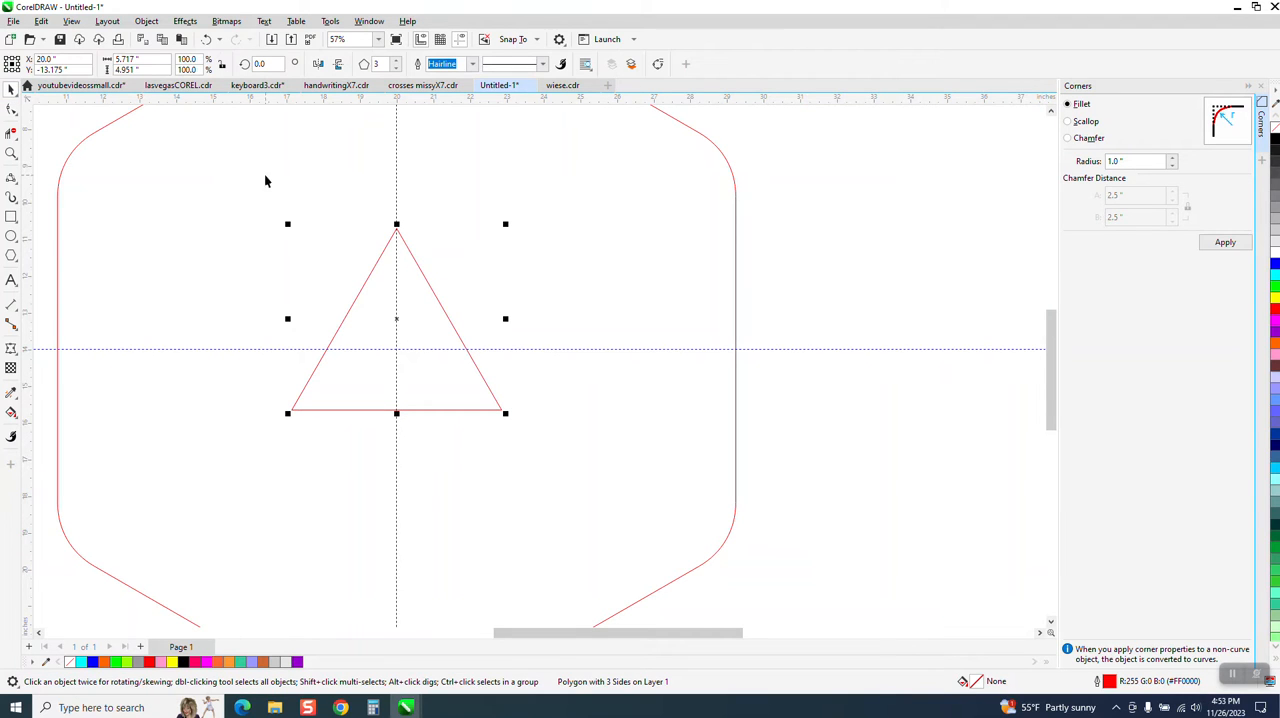
# Convert the triangle to curves and delete the extra nodes midway along its sides, leaving only the three corner nodes
pyautogui.click(146, 21)
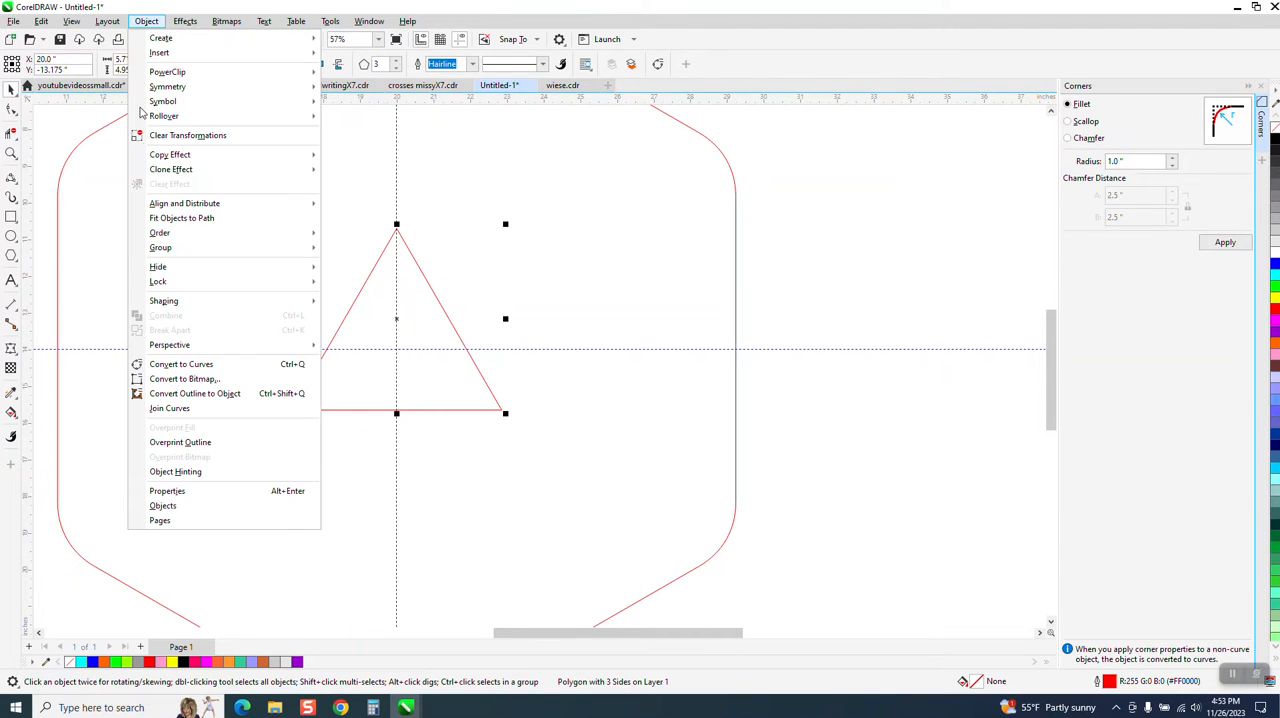
pyautogui.click(193, 365)
pyautogui.press('F10')
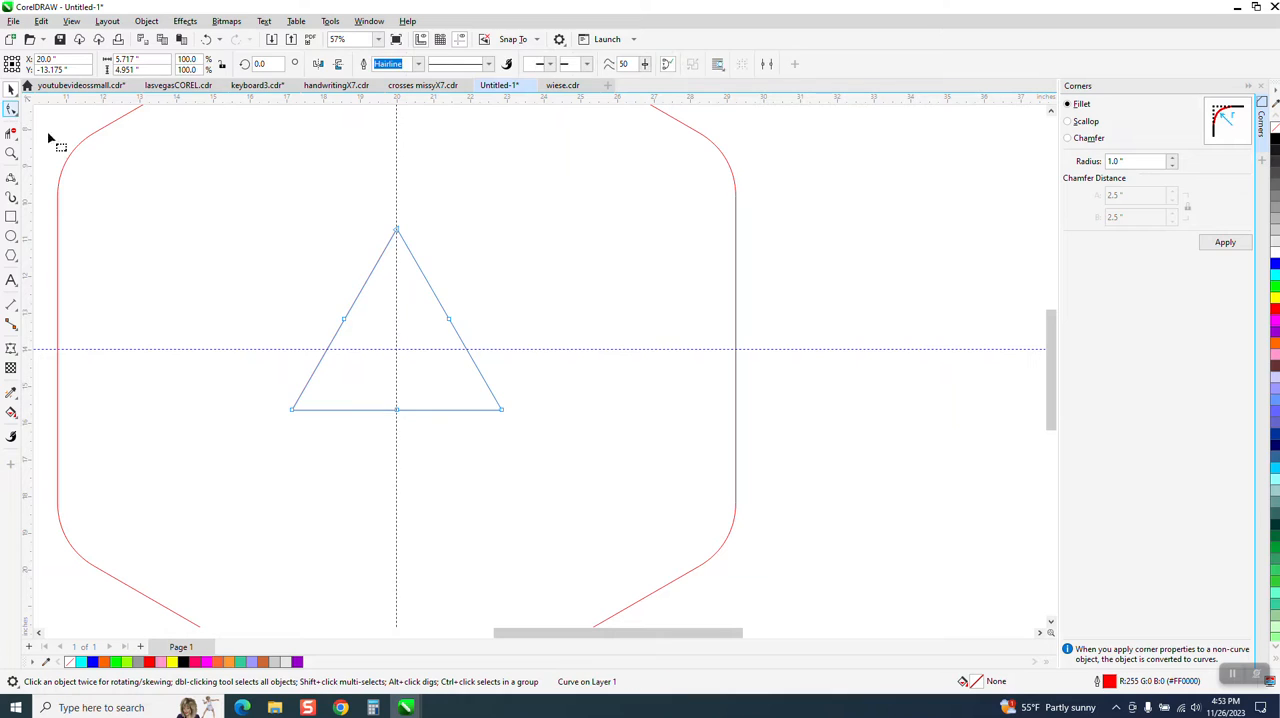
pyautogui.moveTo(310, 276); pyautogui.dragTo(373, 450)
pyautogui.press('Delete')
pyautogui.press('Delete')
# Try a 1-inch fillet on all of the triangle's corners and undo it
pyautogui.hotkey('ctrl', 'a')
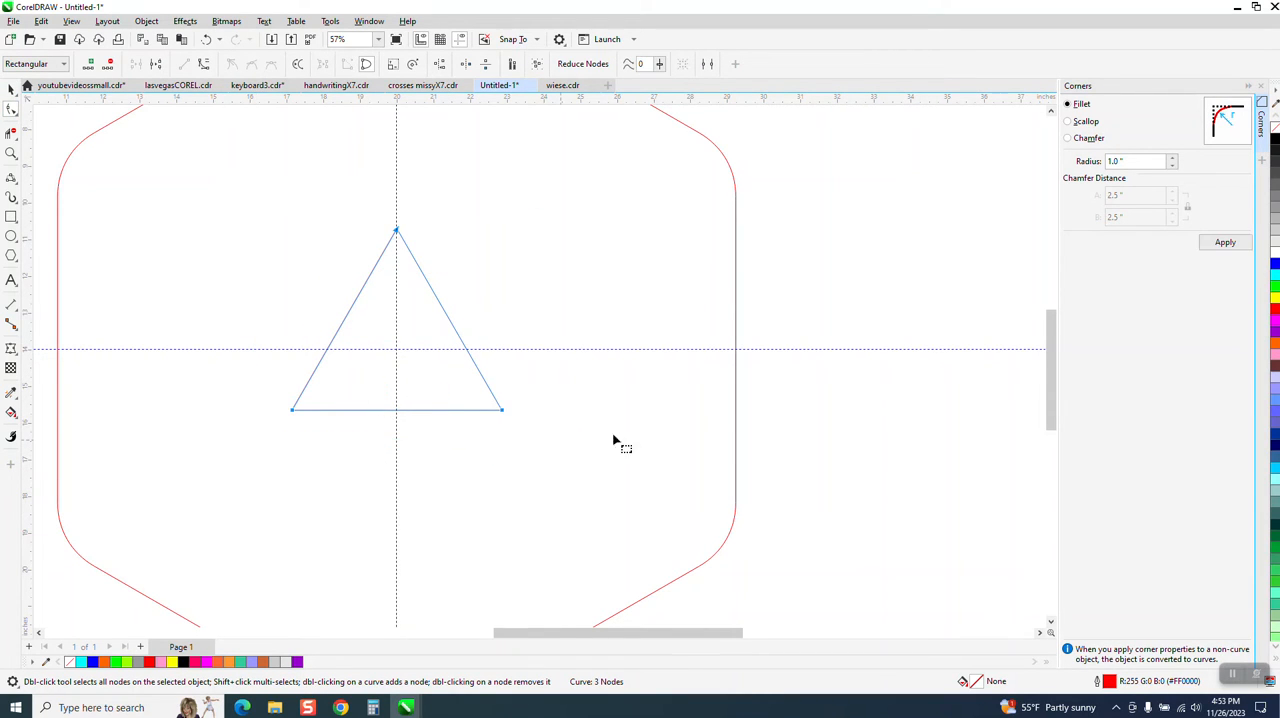
pyautogui.click(1225, 243)
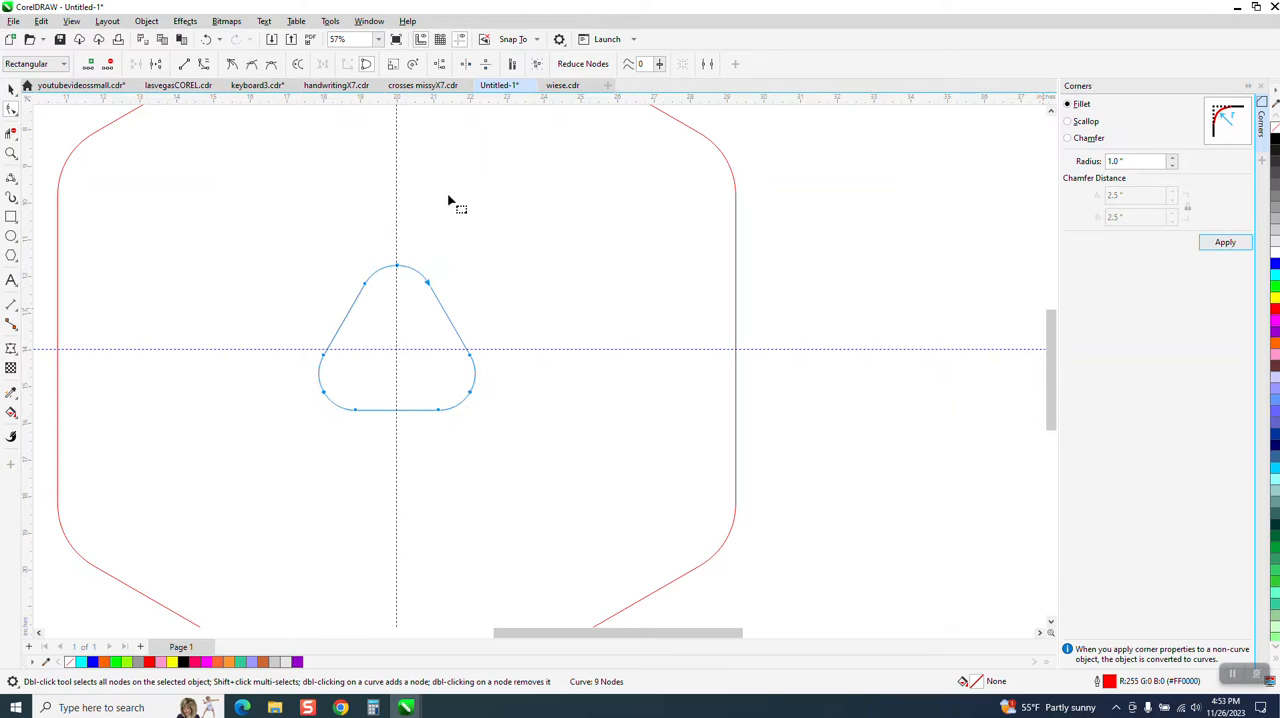
pyautogui.click(206, 39)
# Round all three corners of the triangle with a 0.5-inch fillet
pyautogui.click(1122, 161)
pyautogui.moveTo(1115, 161); pyautogui.dragTo(798, 175)
pyautogui.write('.5')
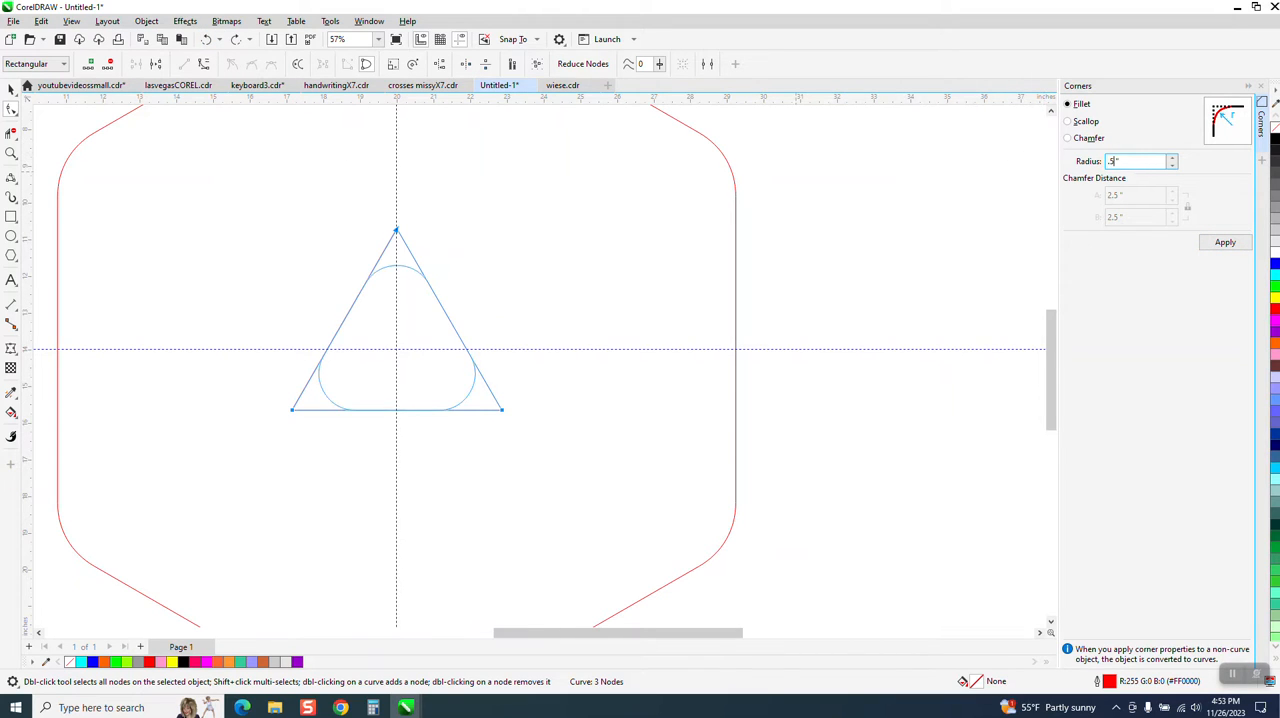
pyautogui.click(1226, 242)
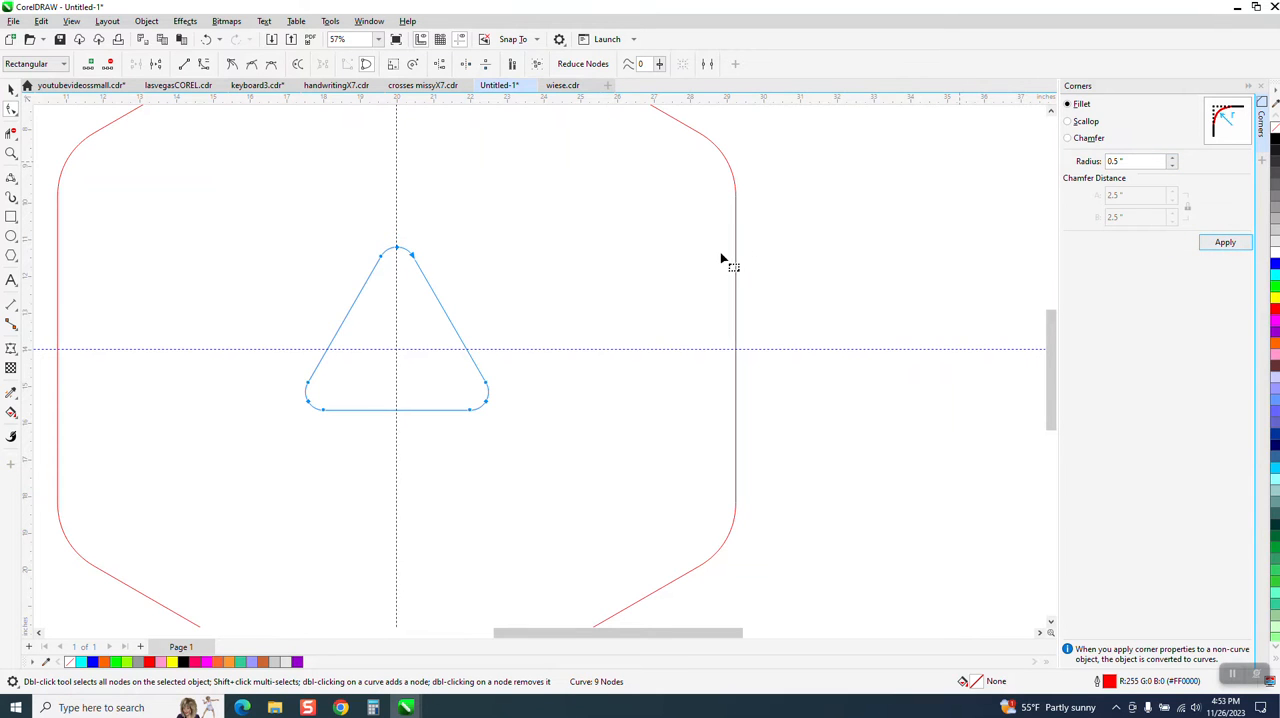
pyautogui.scroll(-3, 567, 278)
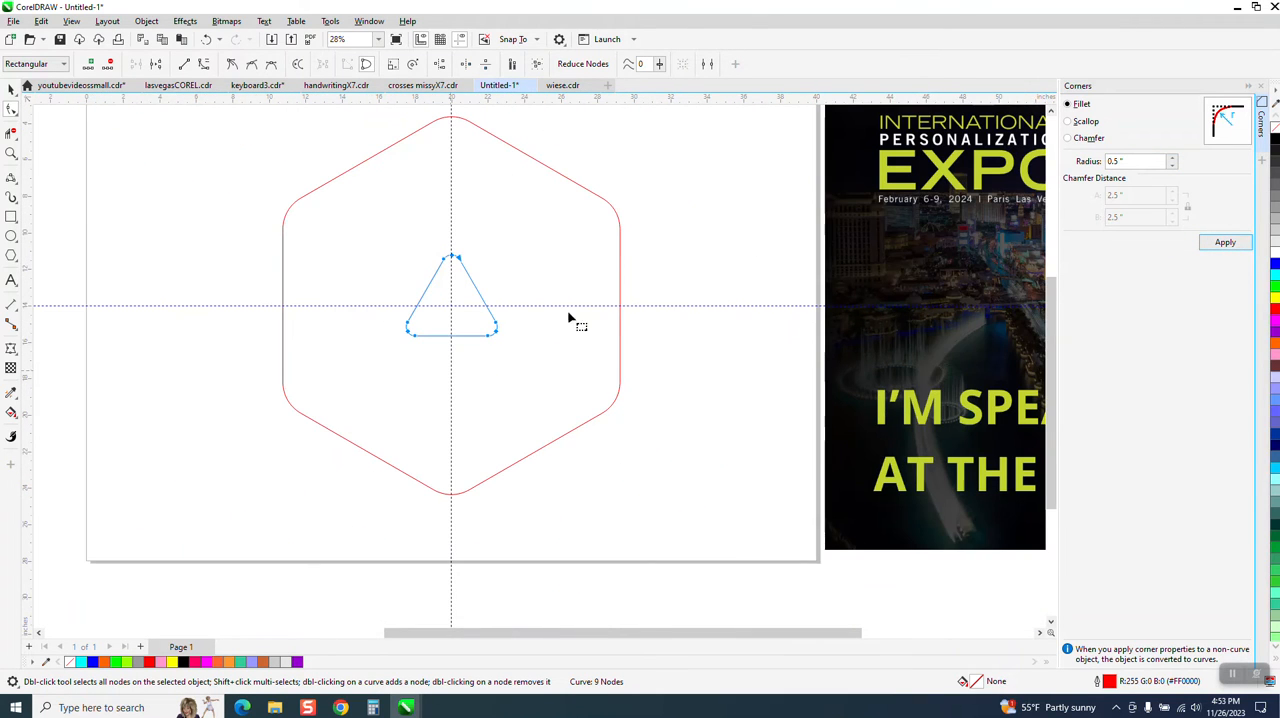
pyautogui.click(11, 153)
pyautogui.scroll(-4, 451, 323)
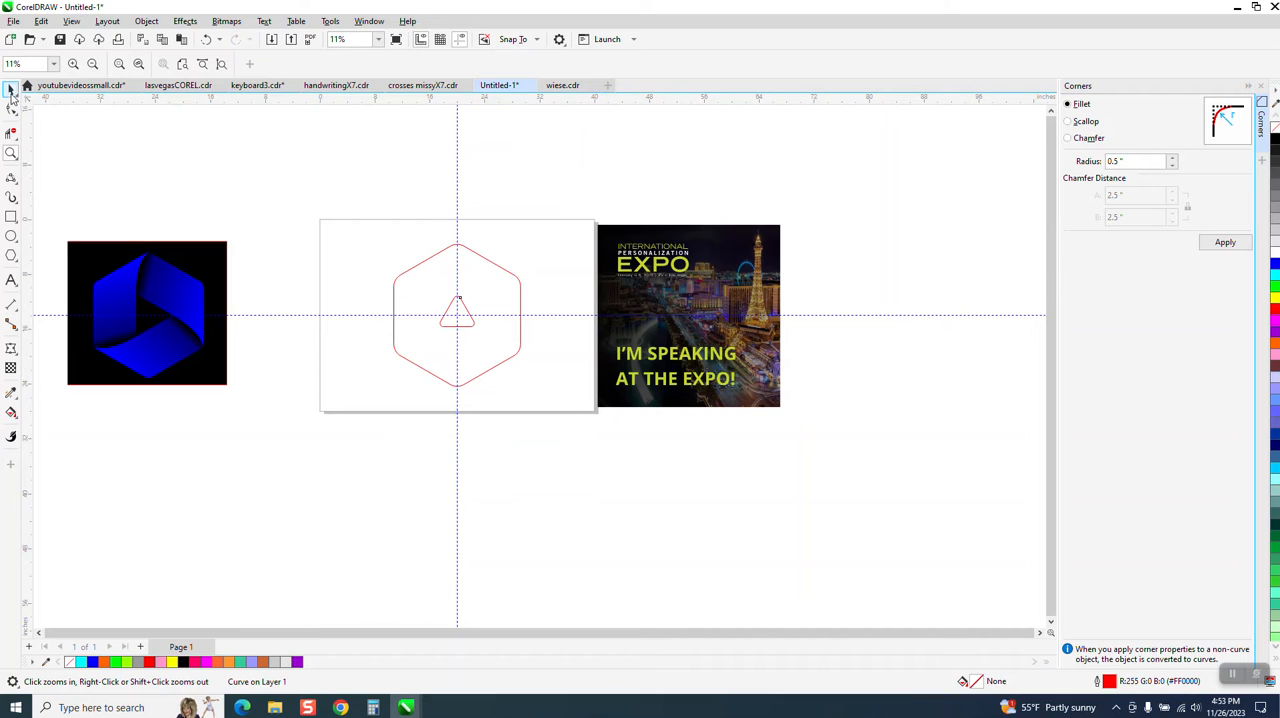
pyautogui.click(11, 90)
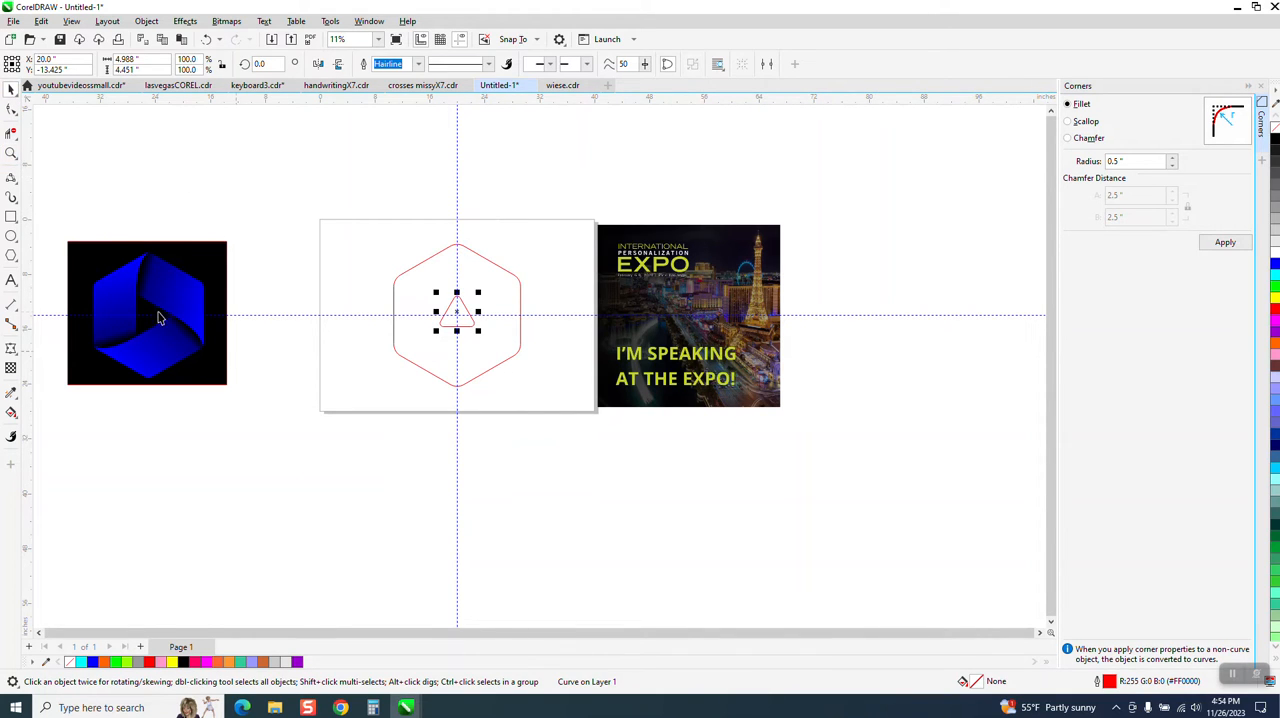
pyautogui.click(11, 152)
pyautogui.moveTo(391, 249); pyautogui.dragTo(769, 449)
pyautogui.click(12, 91)
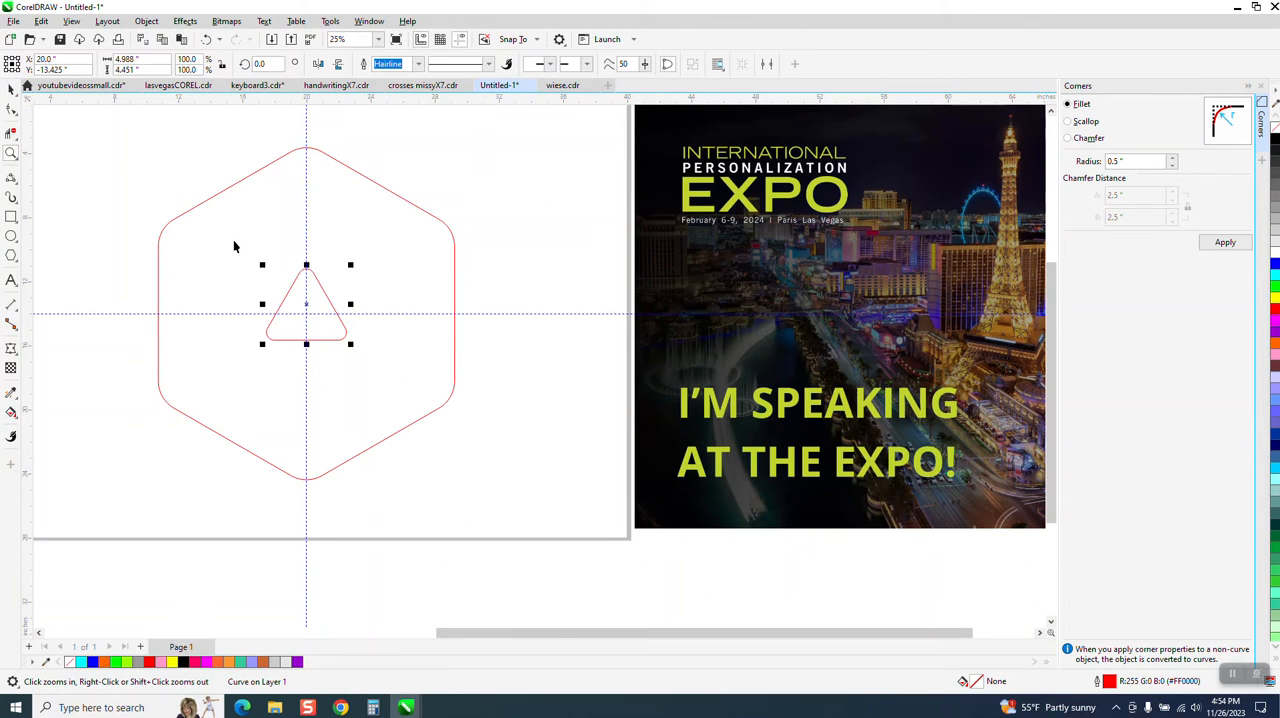
pyautogui.click(309, 303)
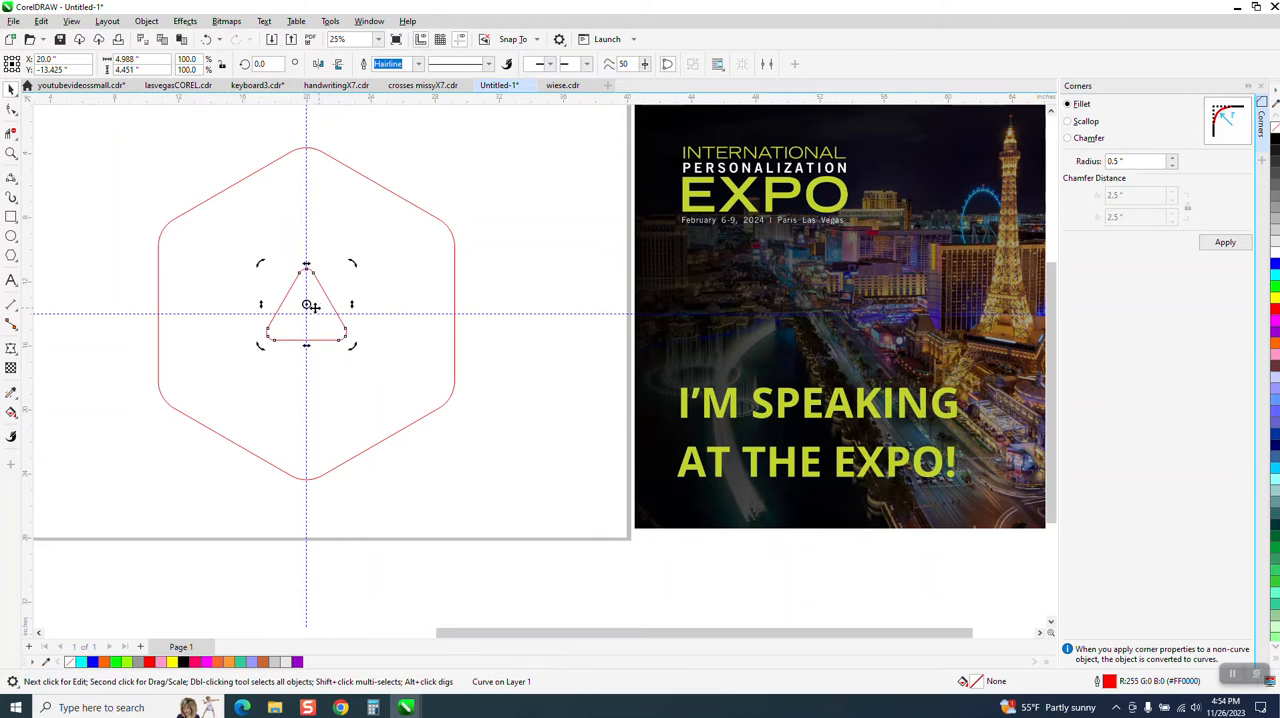
pyautogui.click(308, 304)
pyautogui.click(326, 288)
pyautogui.click(334, 285)
pyautogui.moveTo(357, 265); pyautogui.dragTo(349, 251)
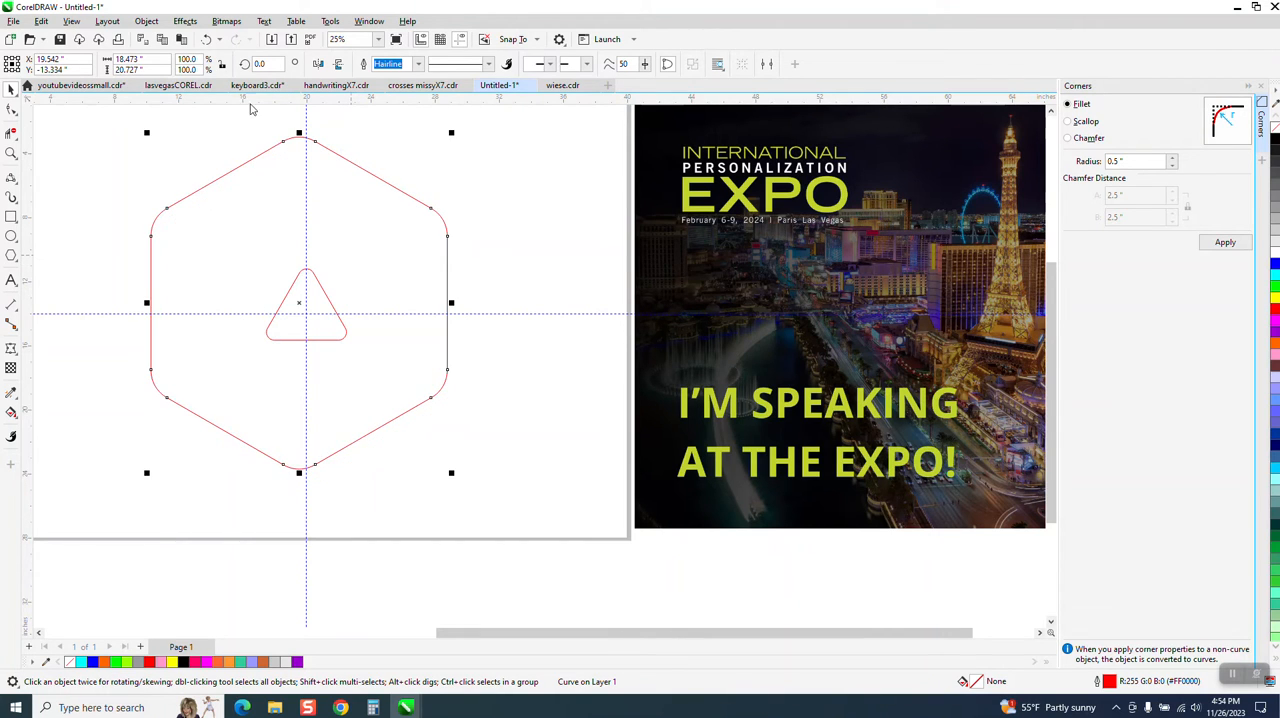
pyautogui.click(207, 40)
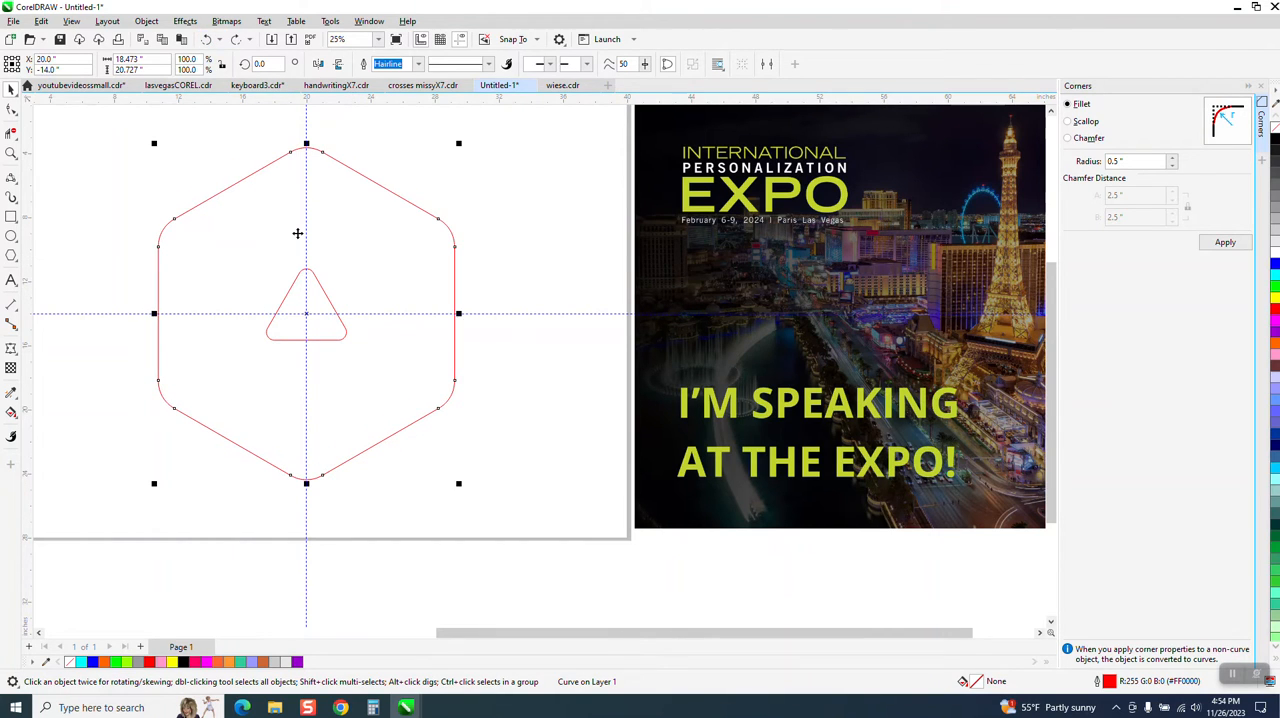
# Rotate the rounded triangle 30 degrees about the intersection of the two guidelines at the hexagon's centre
pyautogui.click(328, 296)
pyautogui.click(328, 303)
pyautogui.press('F10')
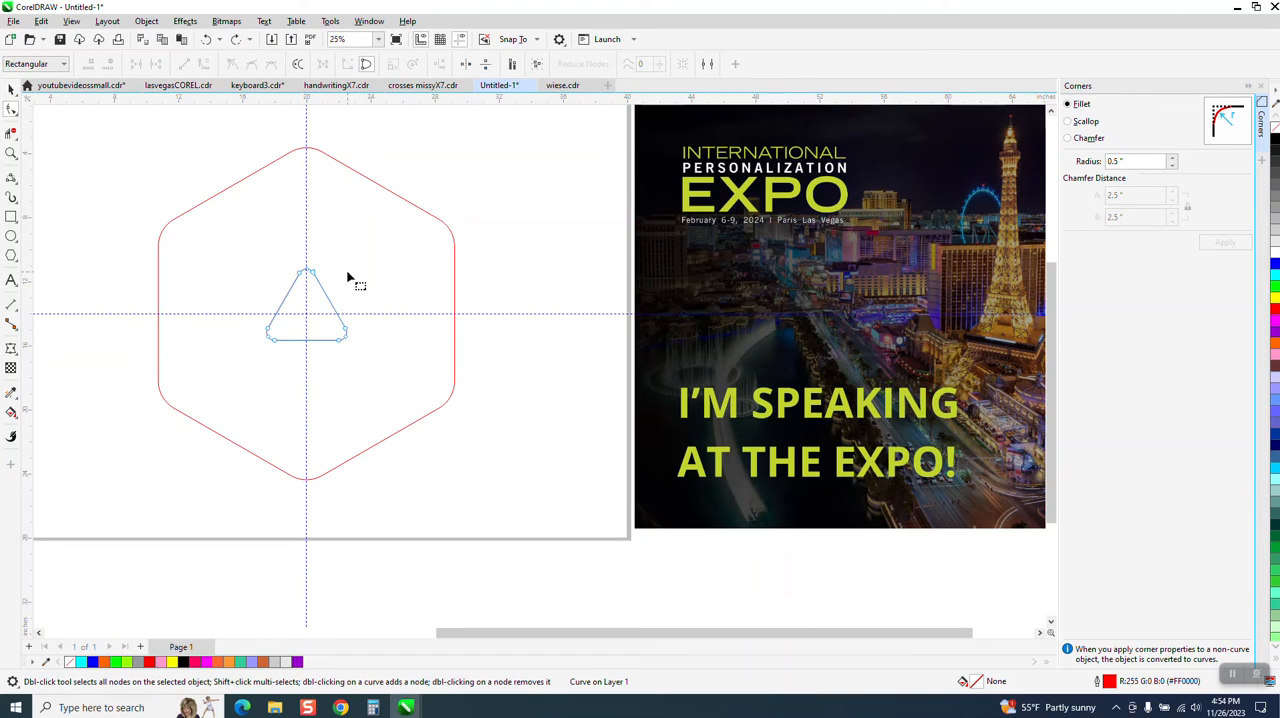
pyautogui.click(10, 90)
pyautogui.click(318, 292)
pyautogui.moveTo(354, 262); pyautogui.dragTo(328, 239)
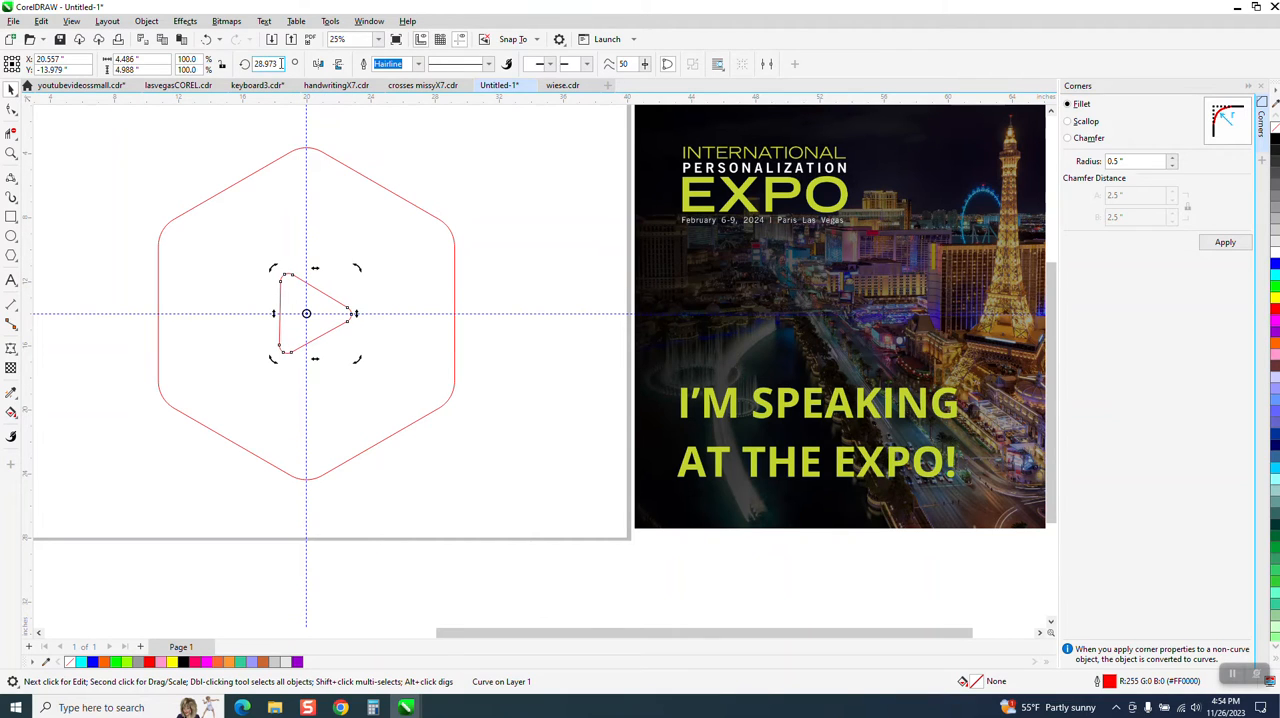
pyautogui.write('30')
pyautogui.press('Return')
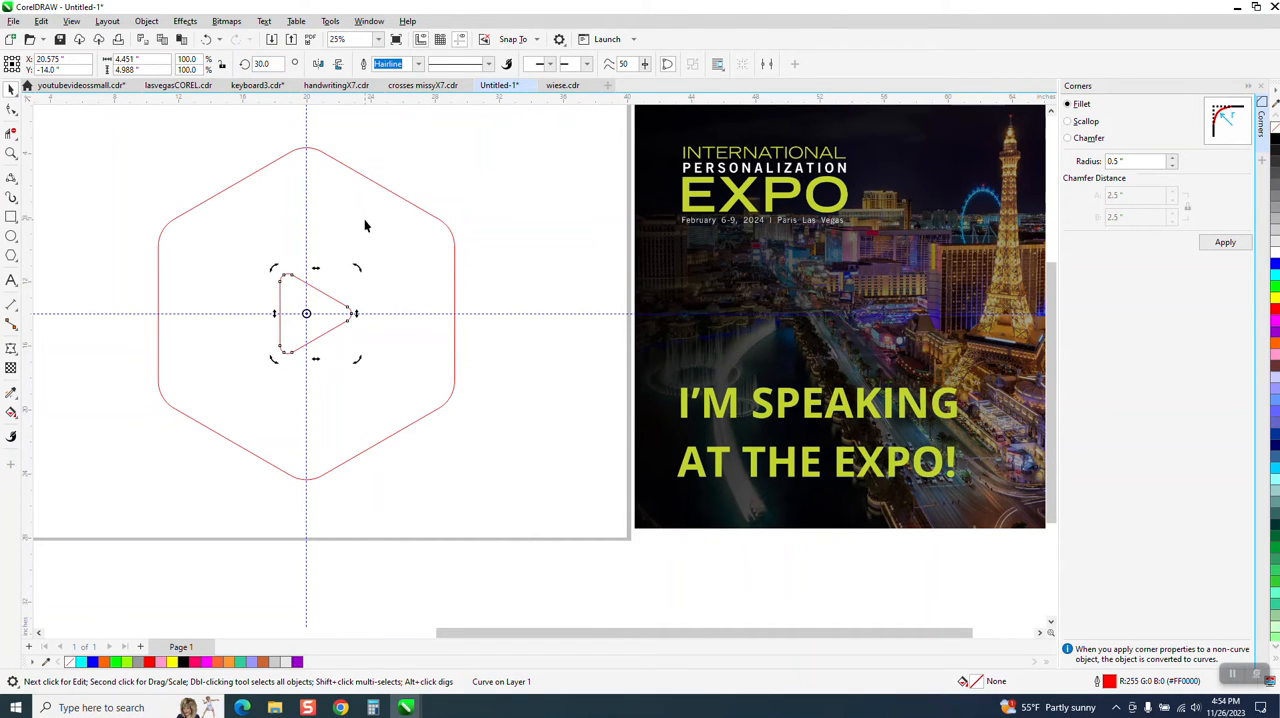
# Draw a 3-point curve about 9.3 inches tall from the triangle's vertical side up to the hexagon's top point, bowed slightly to the left
pyautogui.click(11, 153)
pyautogui.moveTo(157, 158); pyautogui.dragTo(521, 391)
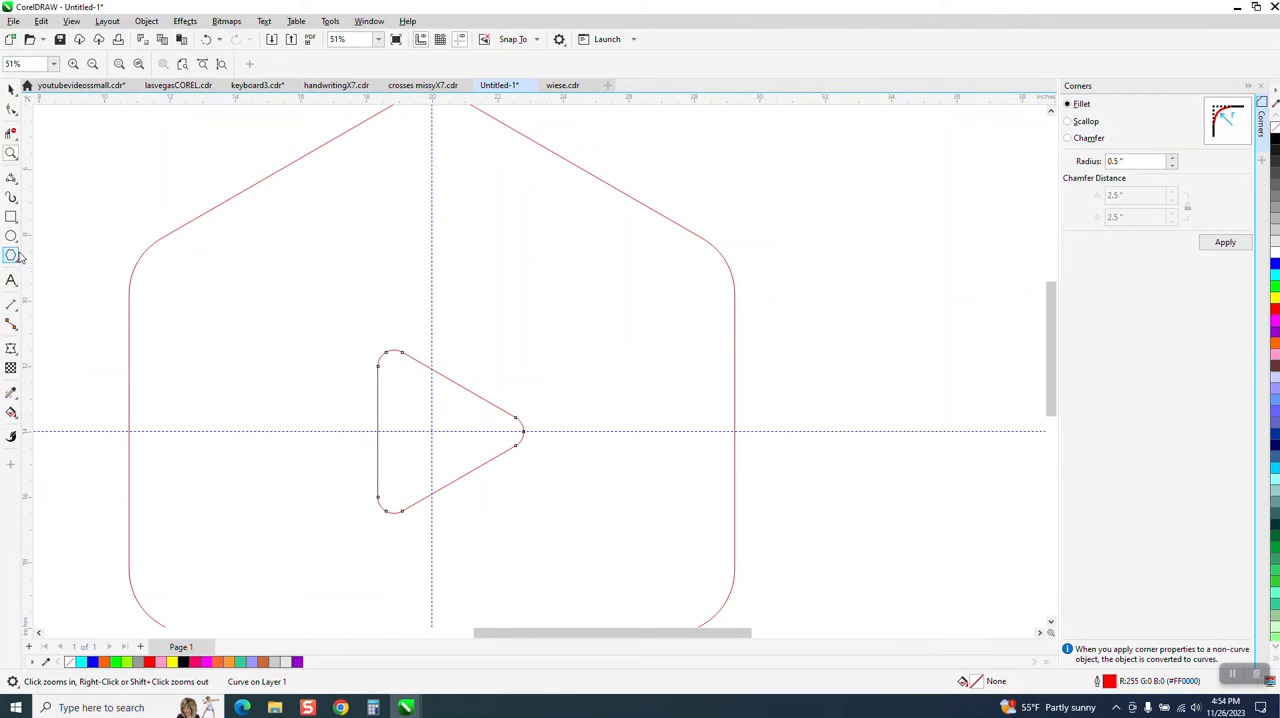
pyautogui.click(16, 190)
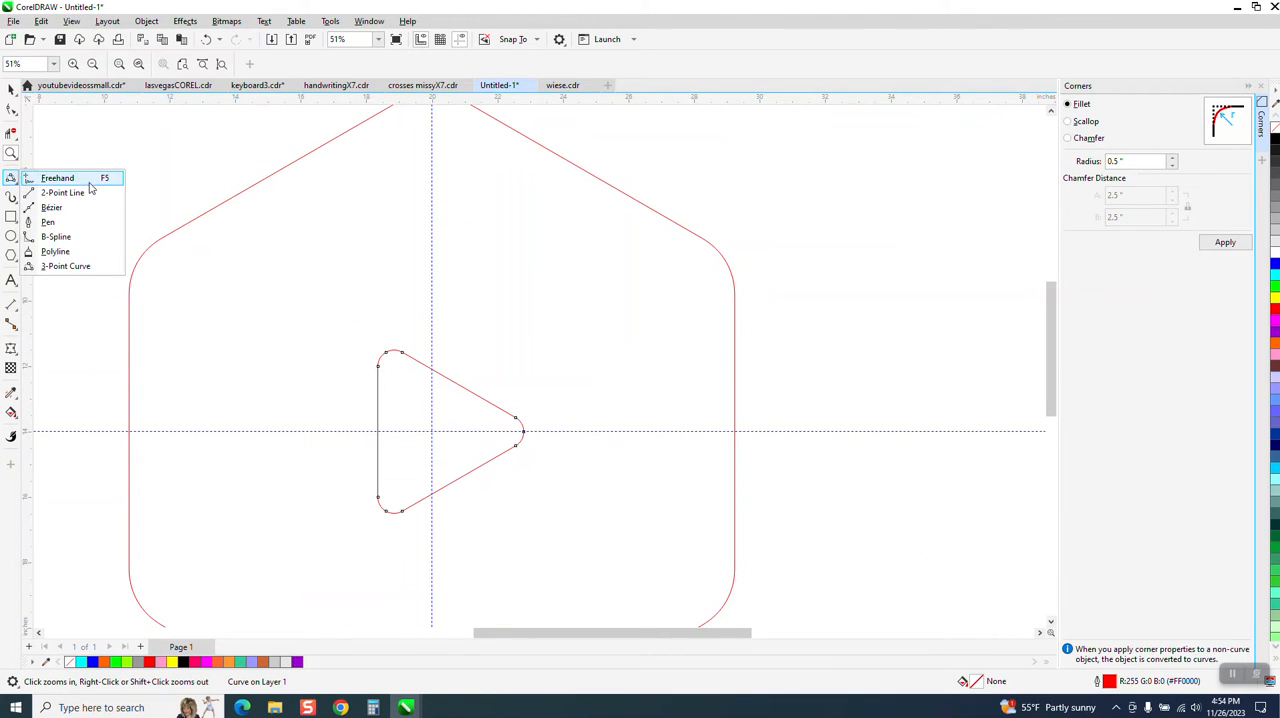
pyautogui.click(48, 266)
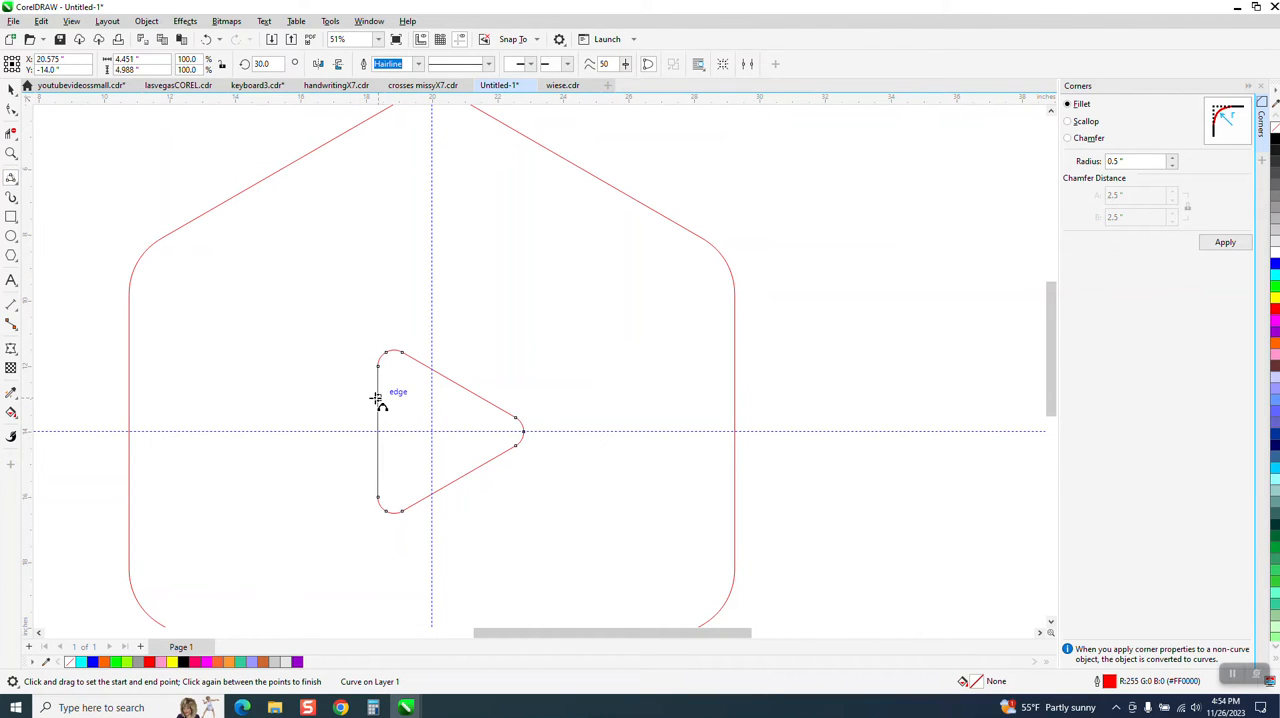
pyautogui.moveTo(378, 398); pyautogui.dragTo(431, 160)
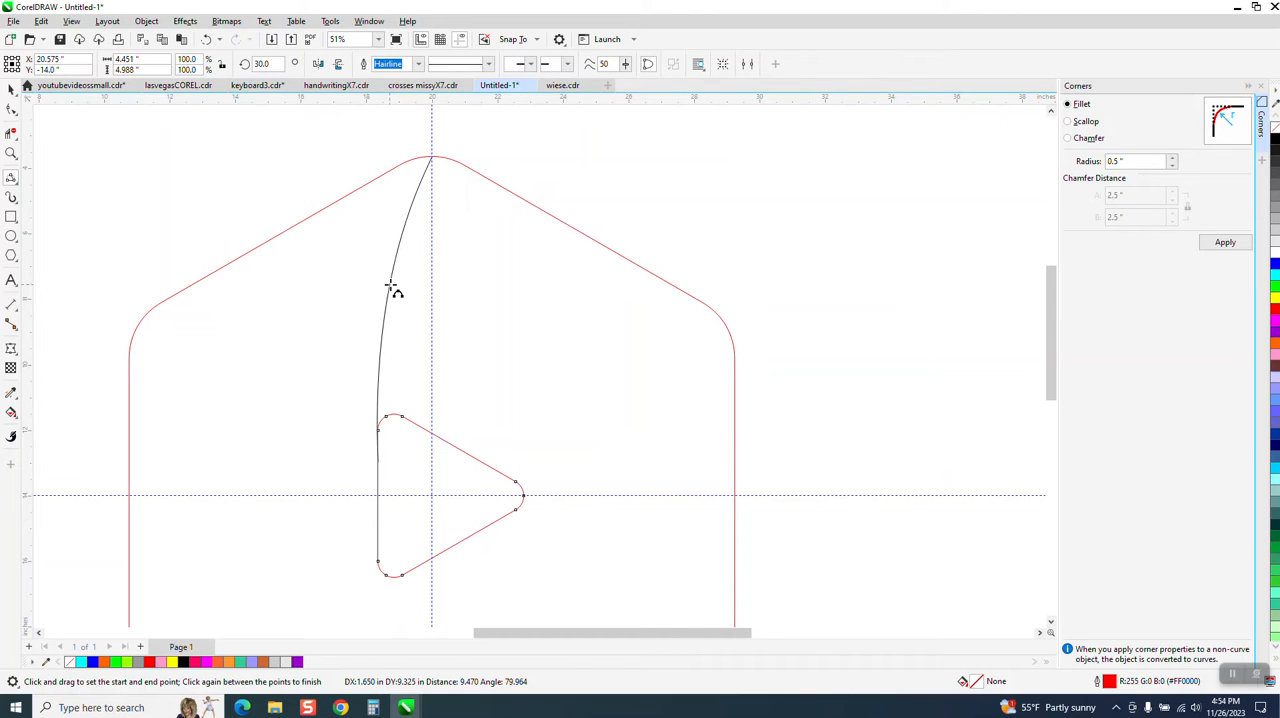
pyautogui.click(392, 287)
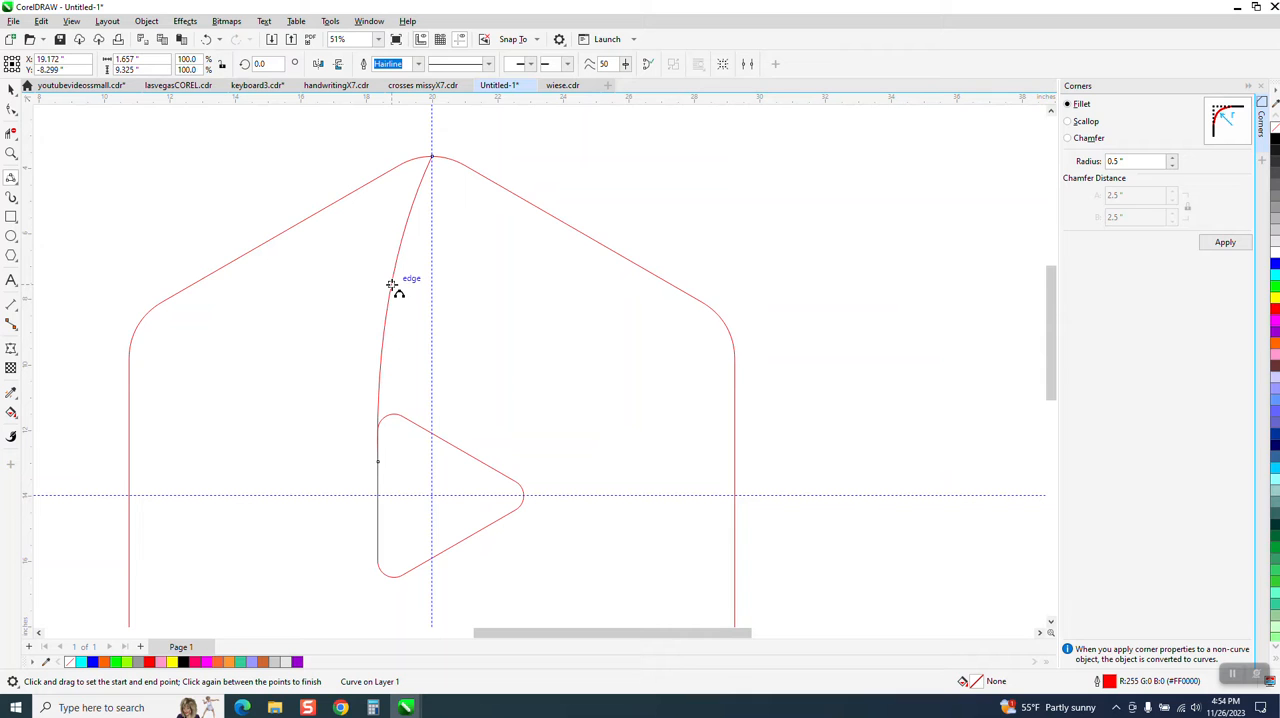
# Reshape the curve between the triangle and the hexagon's top so that it bows out more strongly
pyautogui.click(11, 89)
pyautogui.scroll(-4, 408, 272)
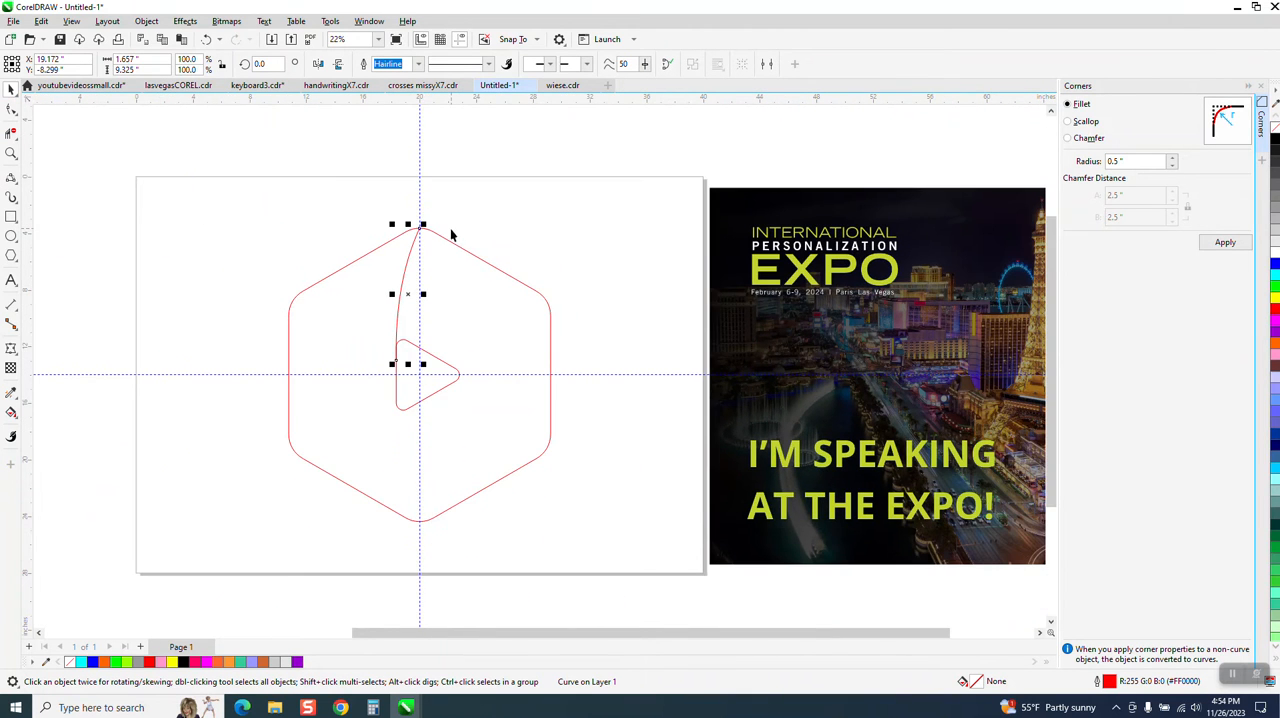
pyautogui.scroll(-3, 530, 330)
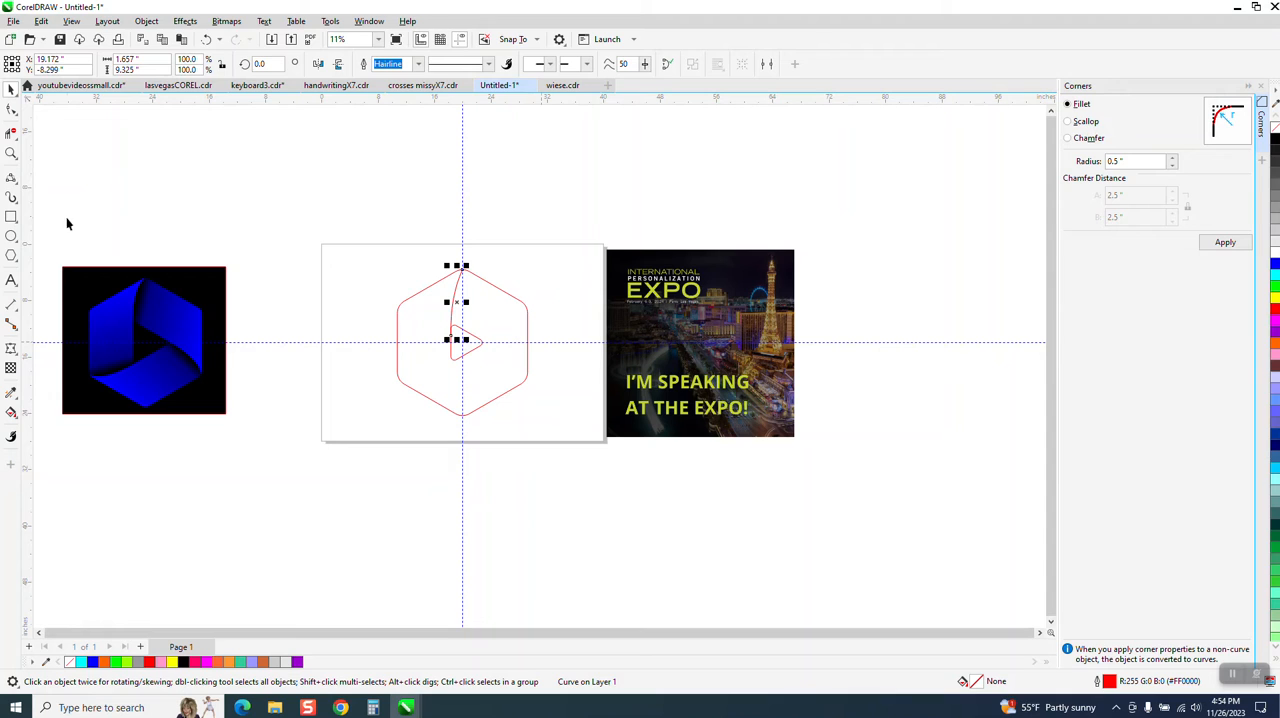
pyautogui.click(11, 153)
pyautogui.moveTo(560, 426); pyautogui.dragTo(560, 426)
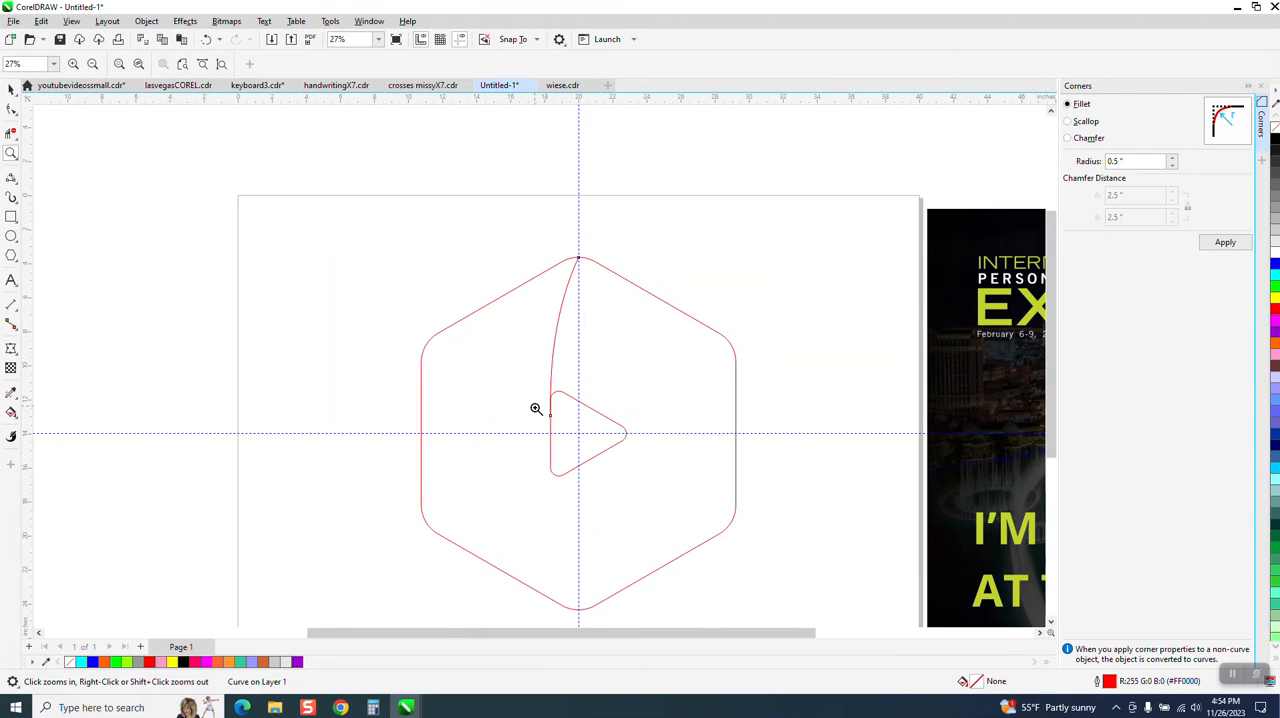
pyautogui.click(11, 110)
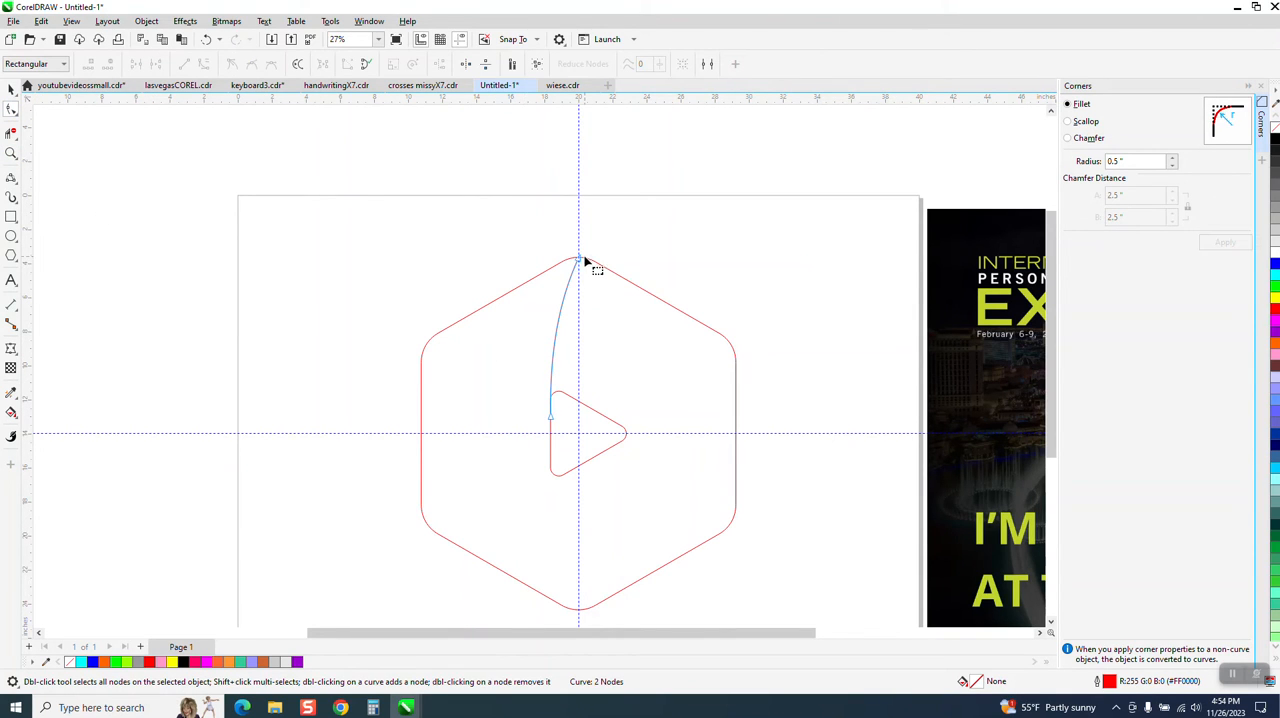
pyautogui.moveTo(563, 301); pyautogui.dragTo(529, 289)
# Snap the curve's upper end node onto the hexagon's top point at the vertical guideline
pyautogui.click(11, 152)
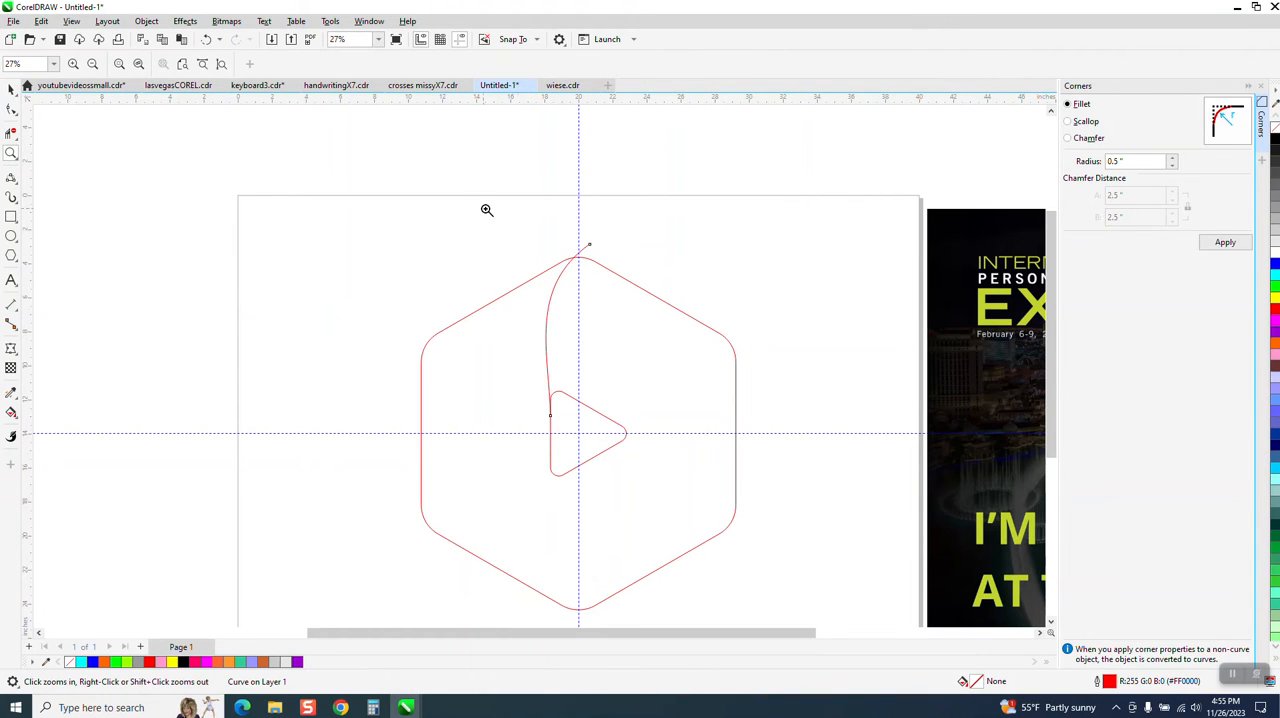
pyautogui.click(652, 300)
pyautogui.click(11, 108)
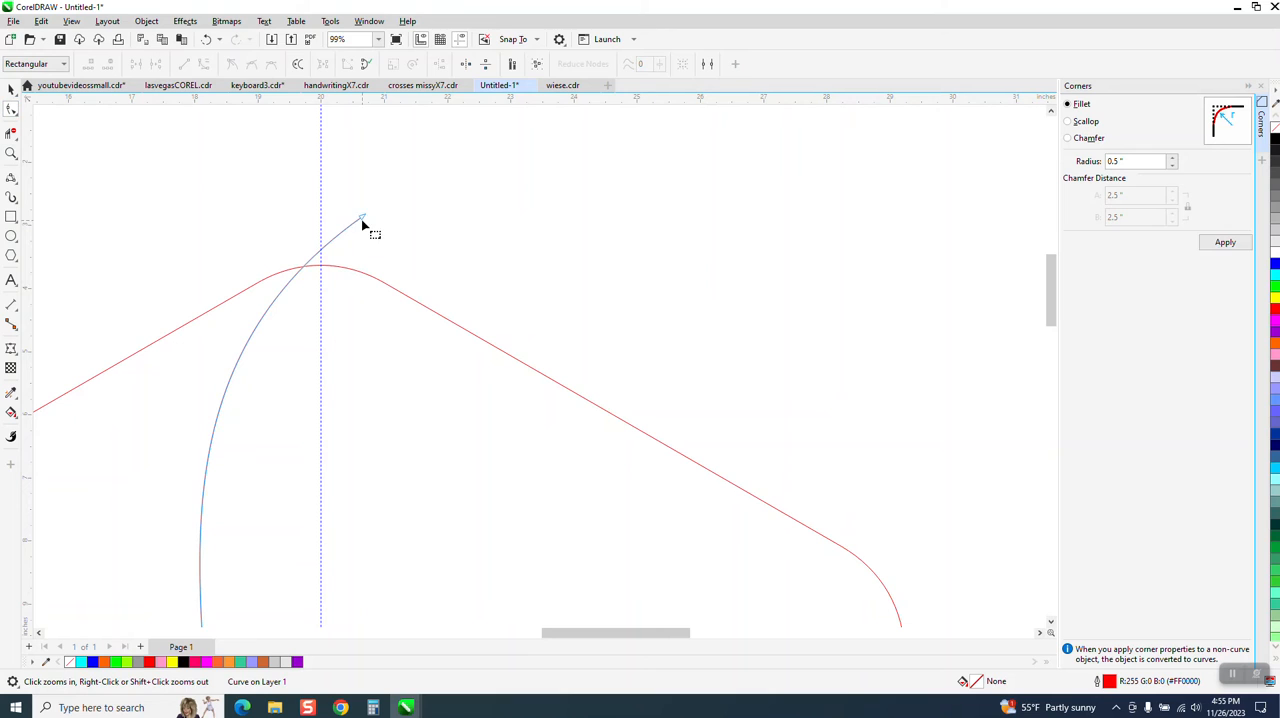
pyautogui.moveTo(364, 218); pyautogui.dragTo(322, 267)
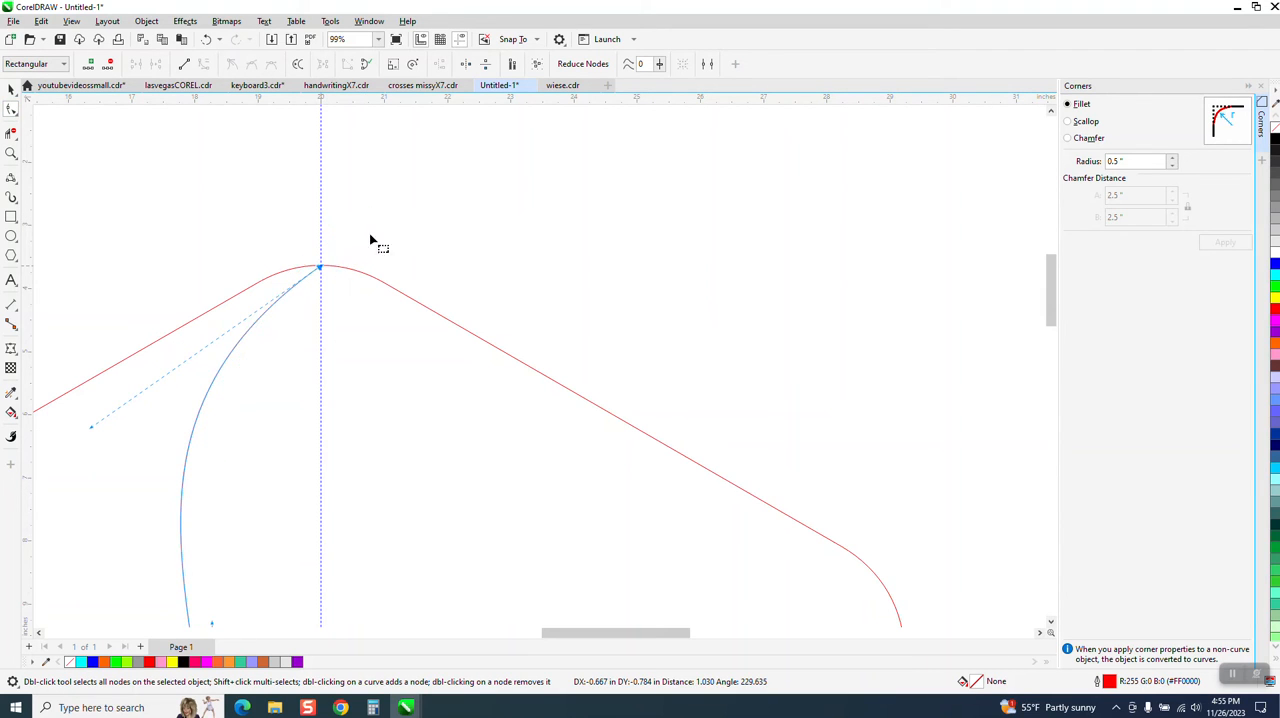
# Add a node near the curve's lower end and align it with the triangle's vertical side, just below the rounded corner
pyautogui.scroll(-3, 451, 237)
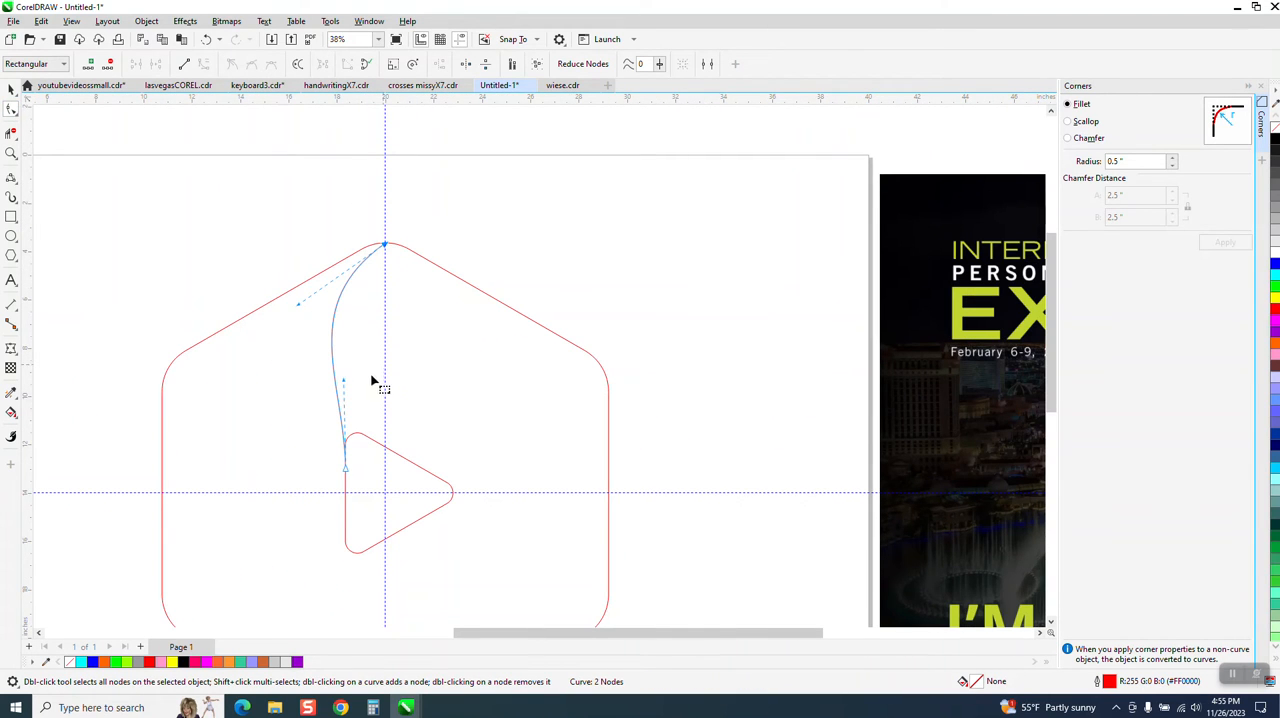
pyautogui.click(11, 153)
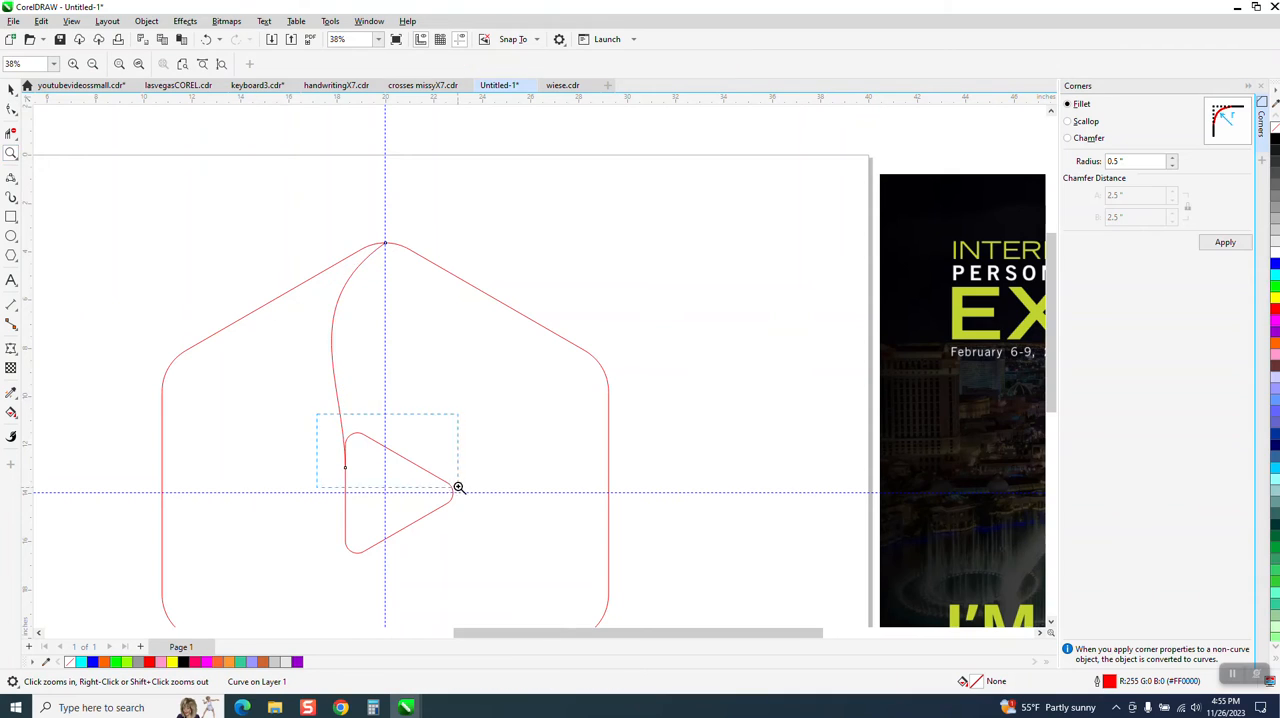
pyautogui.moveTo(458, 487); pyautogui.dragTo(458, 487)
pyautogui.click(10, 111)
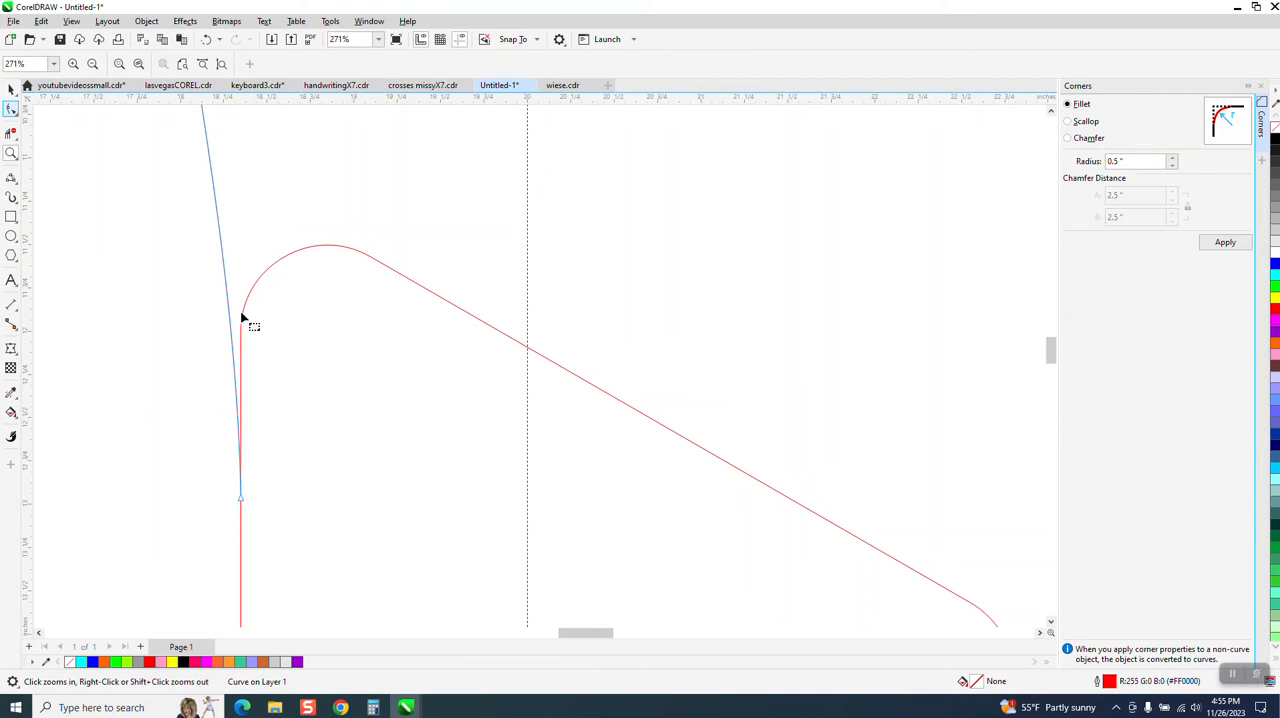
pyautogui.moveTo(233, 350); pyautogui.dragTo(247, 350)
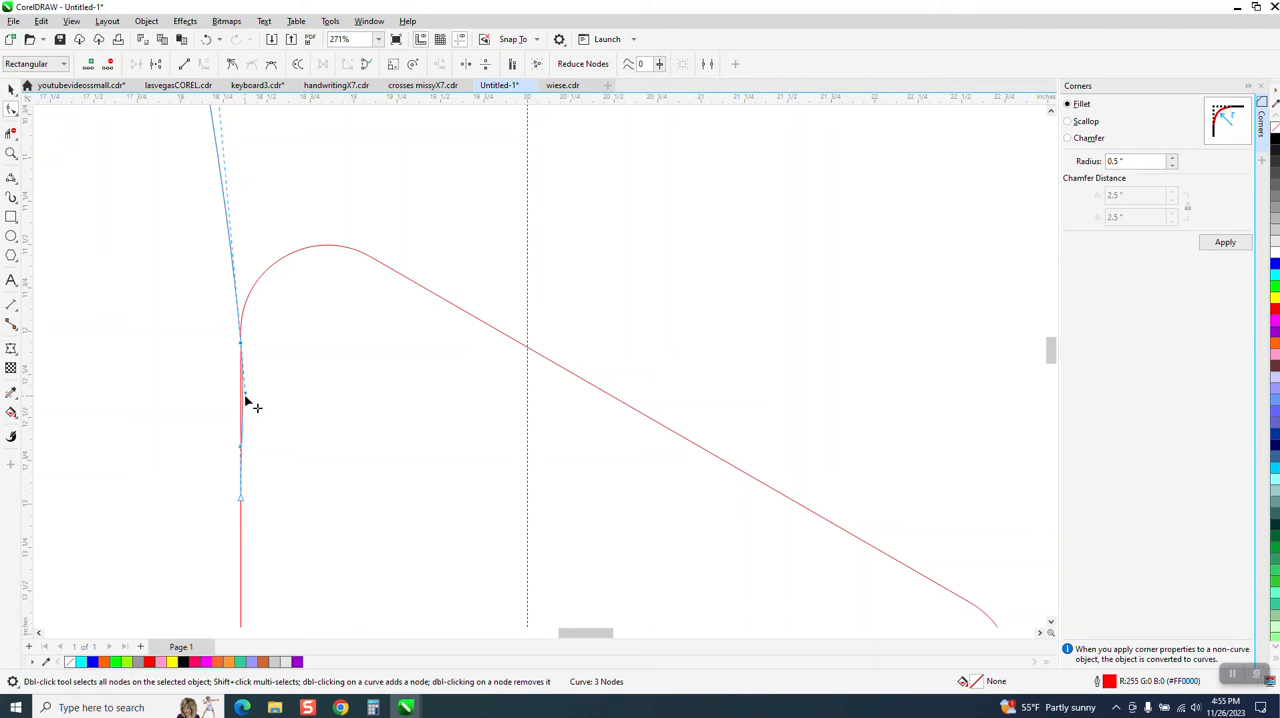
pyautogui.scroll(-5, 263, 408)
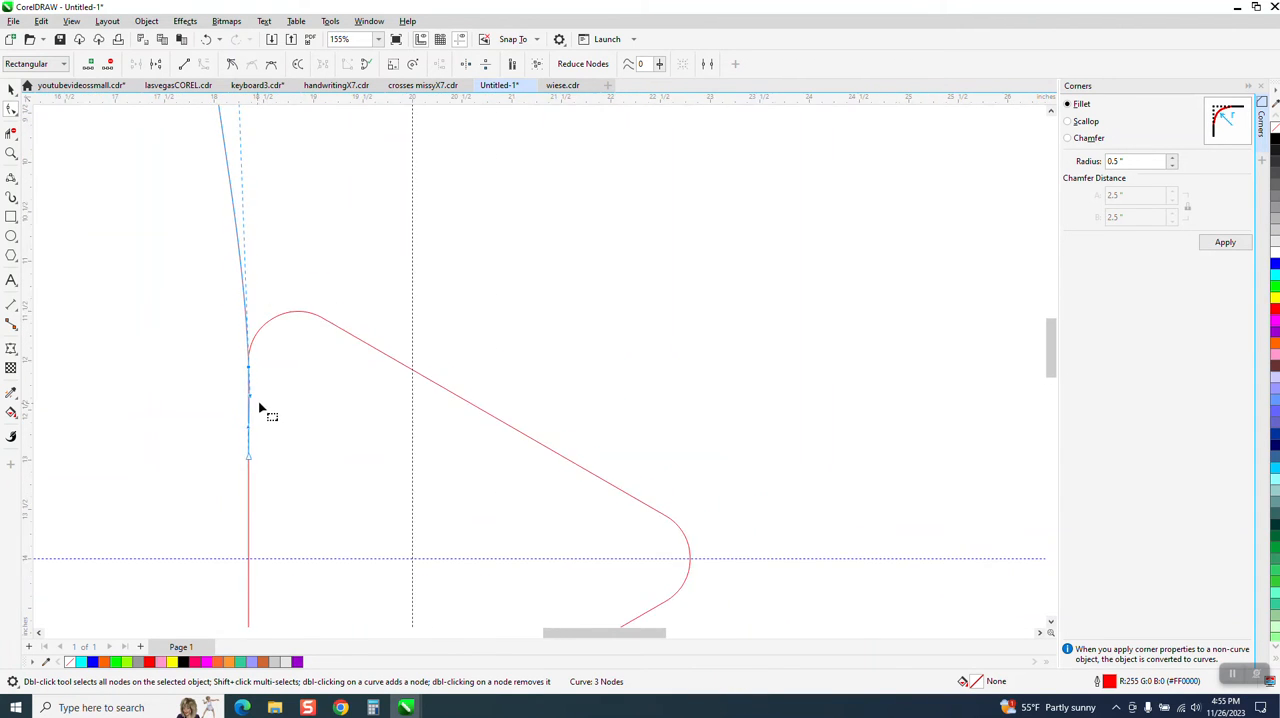
pyautogui.scroll(-2, 263, 413)
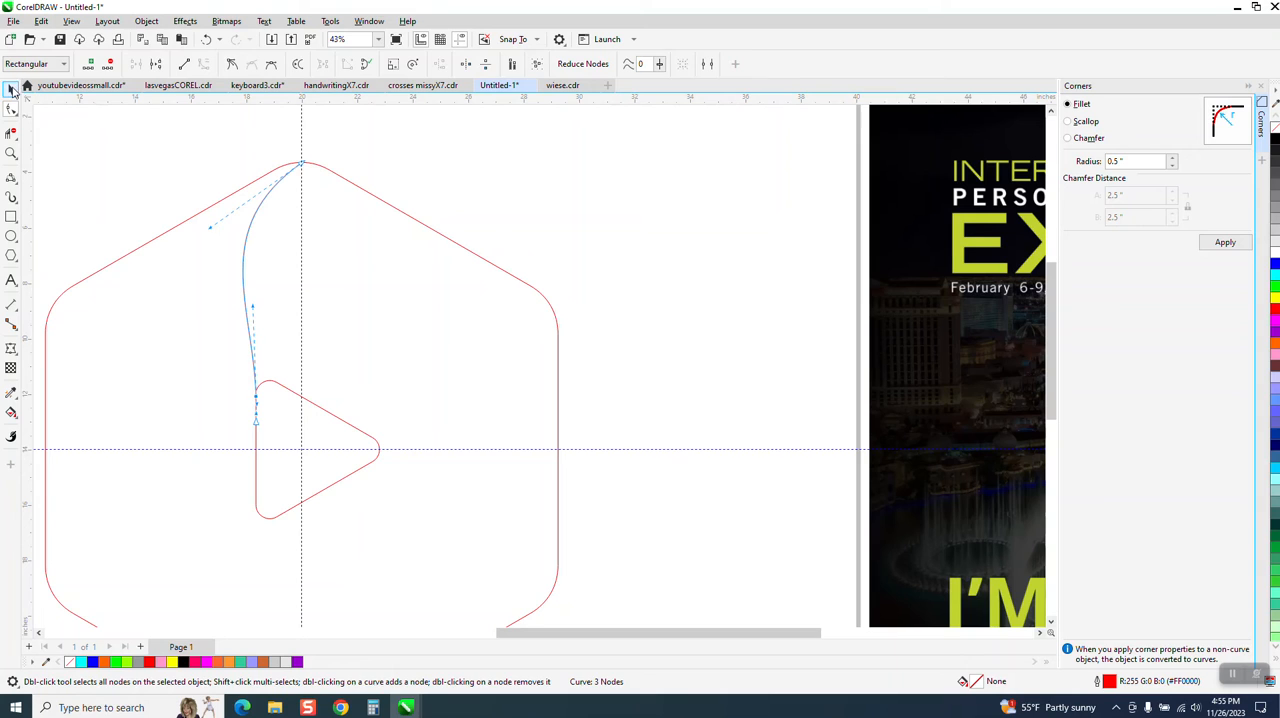
# Create two more copies of the curve, rotated in 120-degree increments about the hexagon's centre
pyautogui.click(11, 88)
pyautogui.scroll(-1, 316, 298)
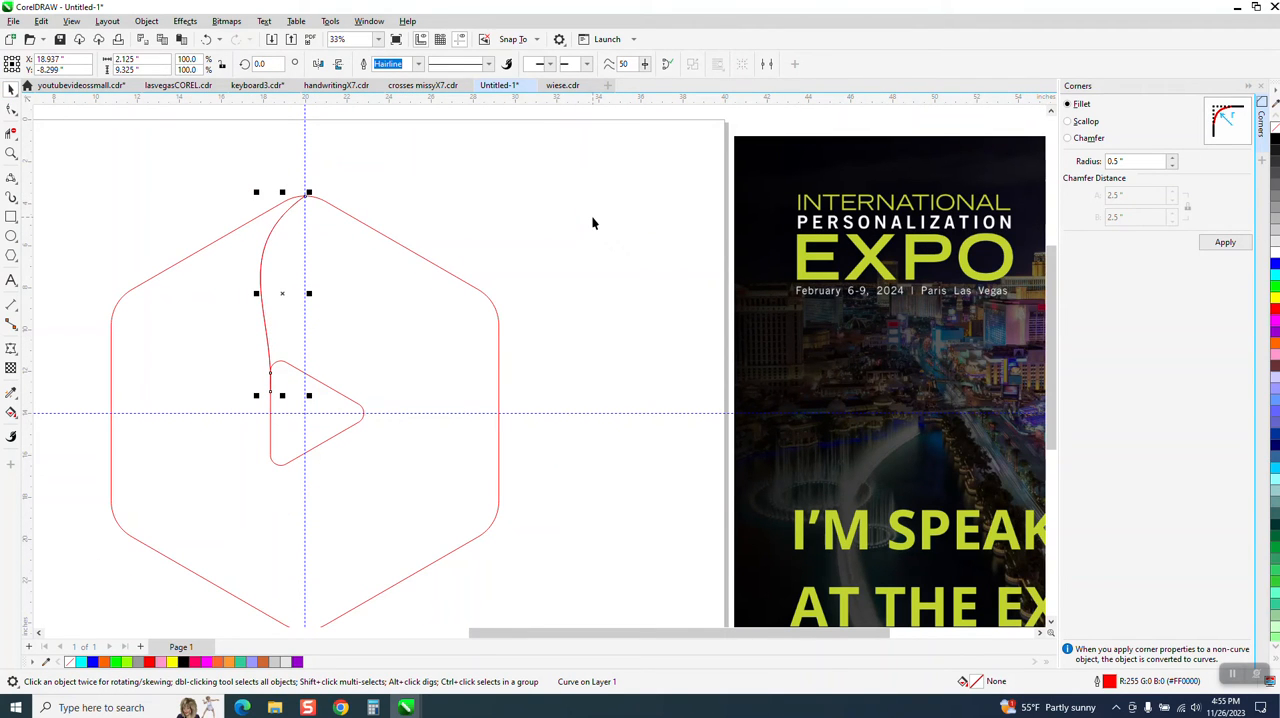
pyautogui.click(282, 295)
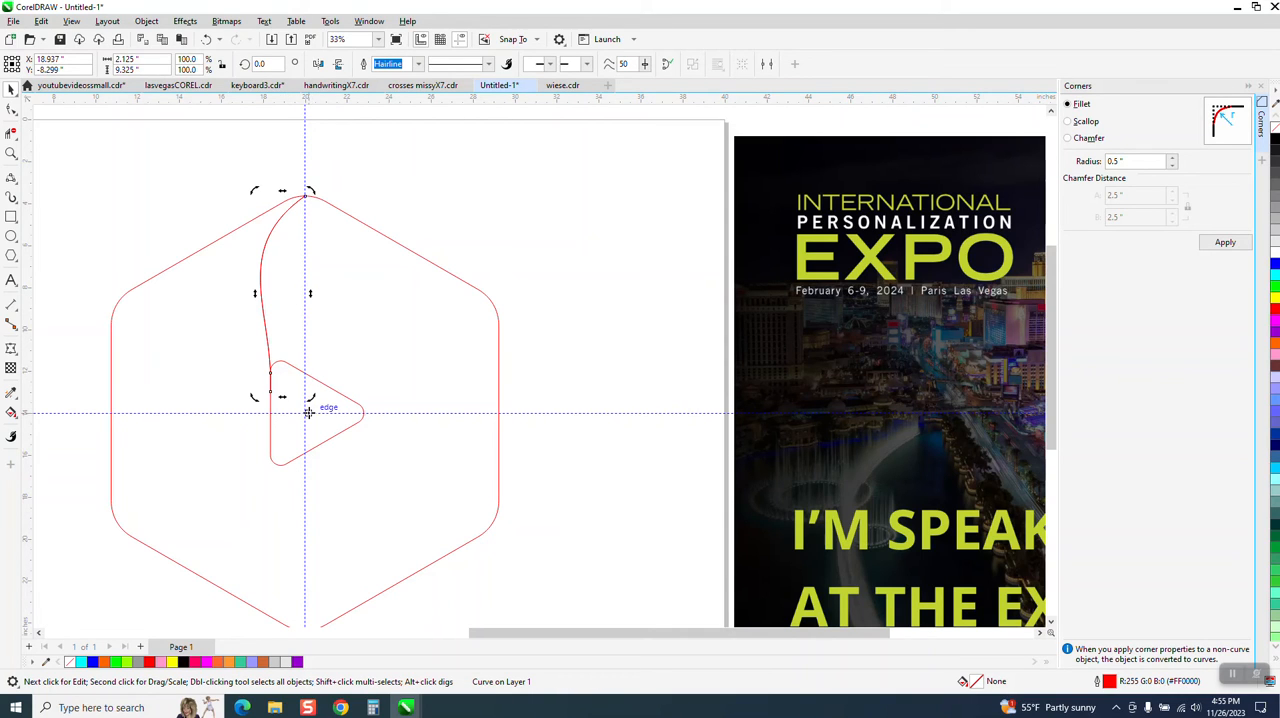
pyautogui.click(262, 263)
pyautogui.click(285, 296)
pyautogui.doubleClick(262, 65)
pyautogui.write('120')
pyautogui.press('Return')
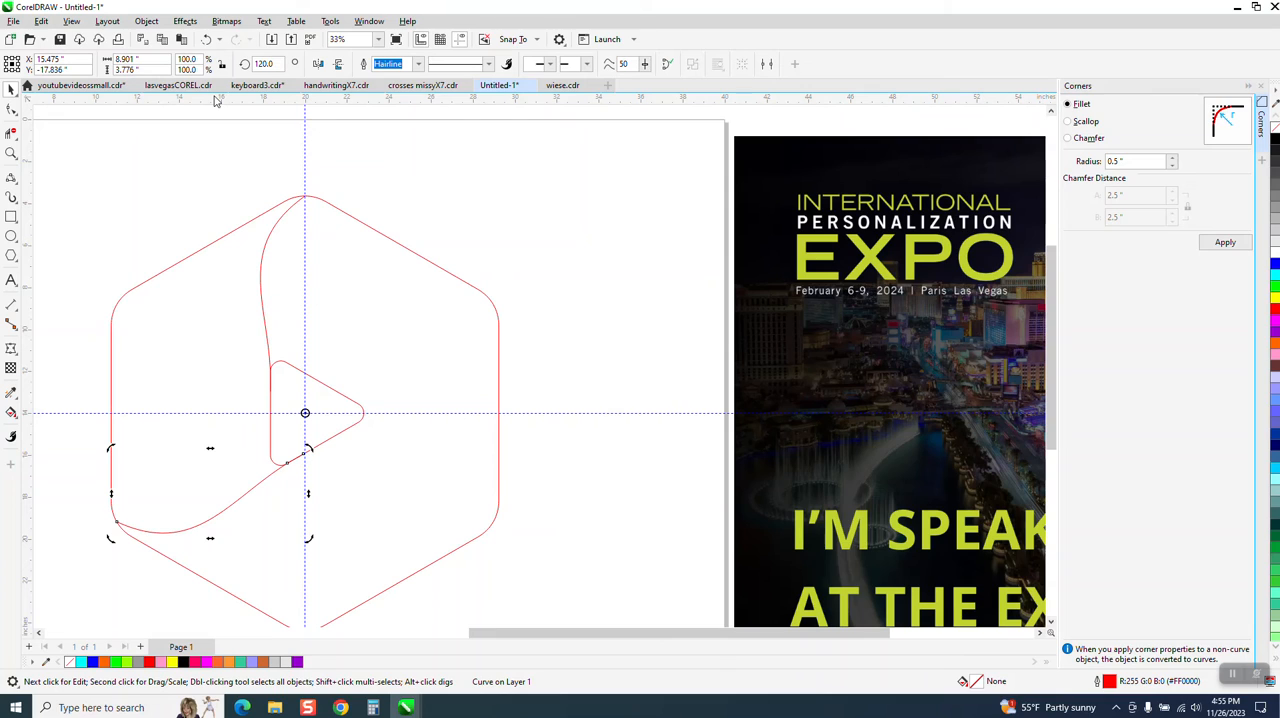
pyautogui.hotkey('ctrl', 'r')
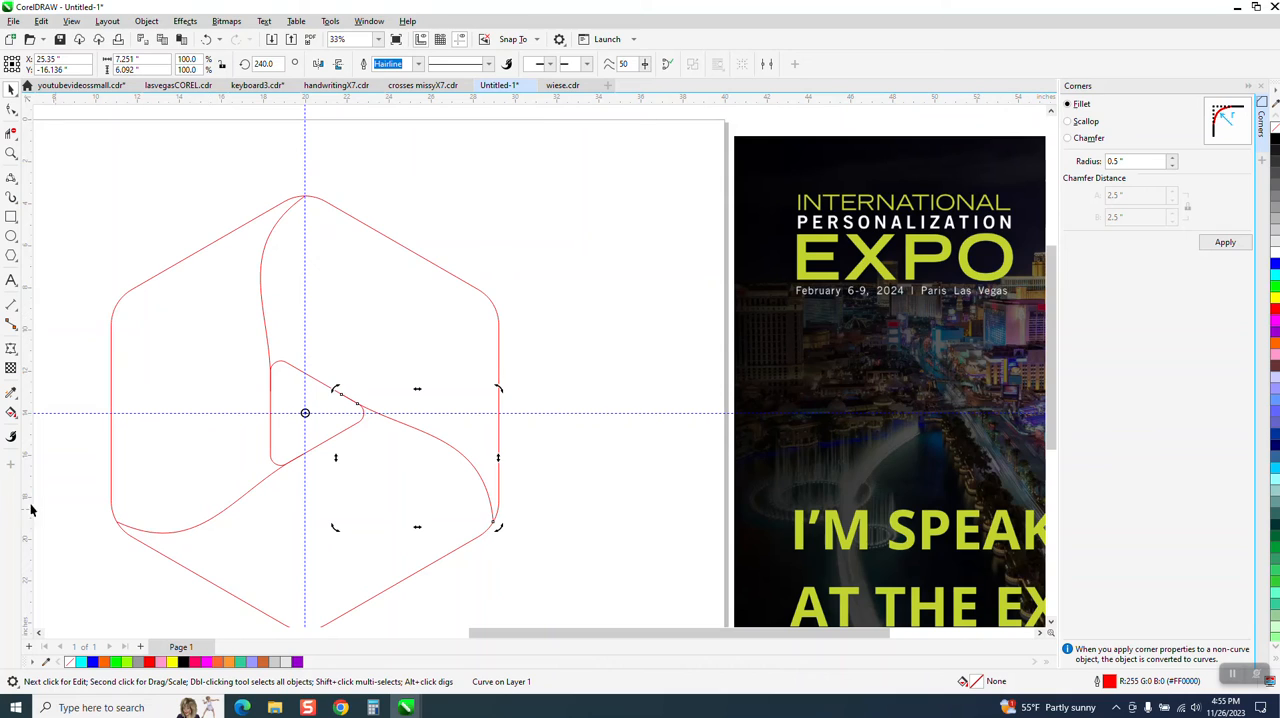
# Fill the enclosed left ribbon section with solid blue and no outline using Smart Fill
pyautogui.click(11, 412)
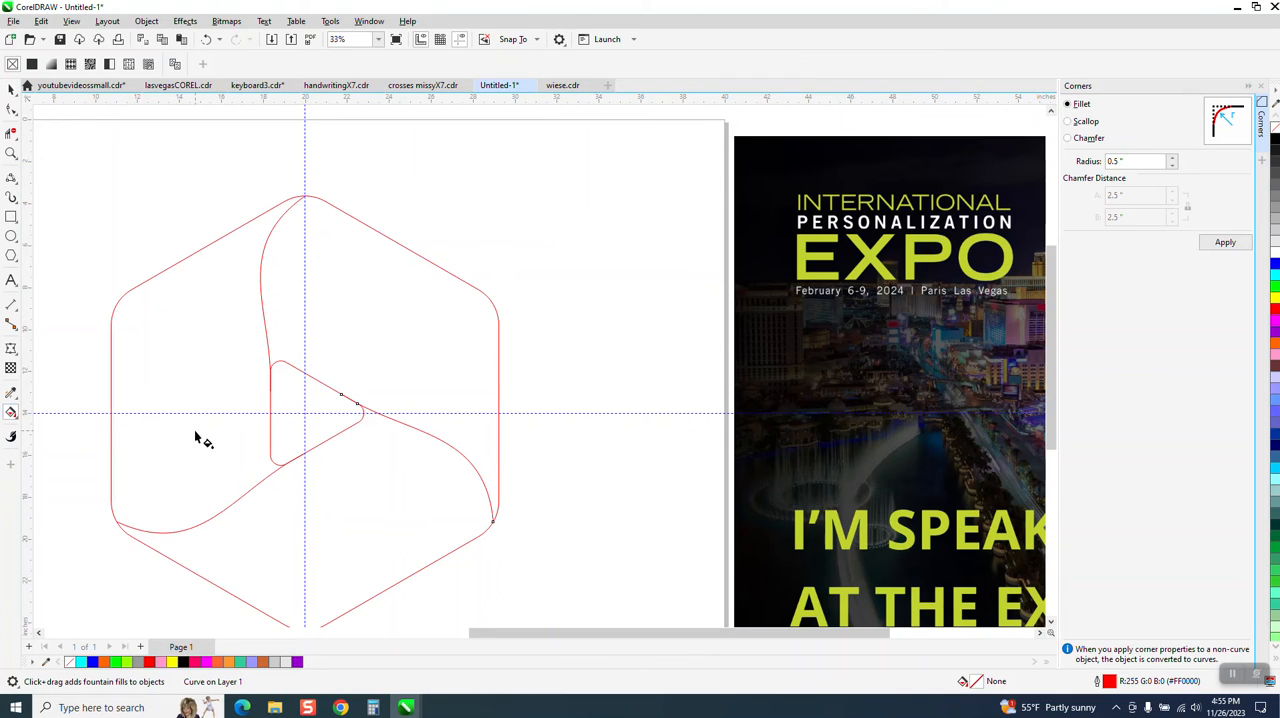
pyautogui.click(15, 416)
pyautogui.click(60, 425)
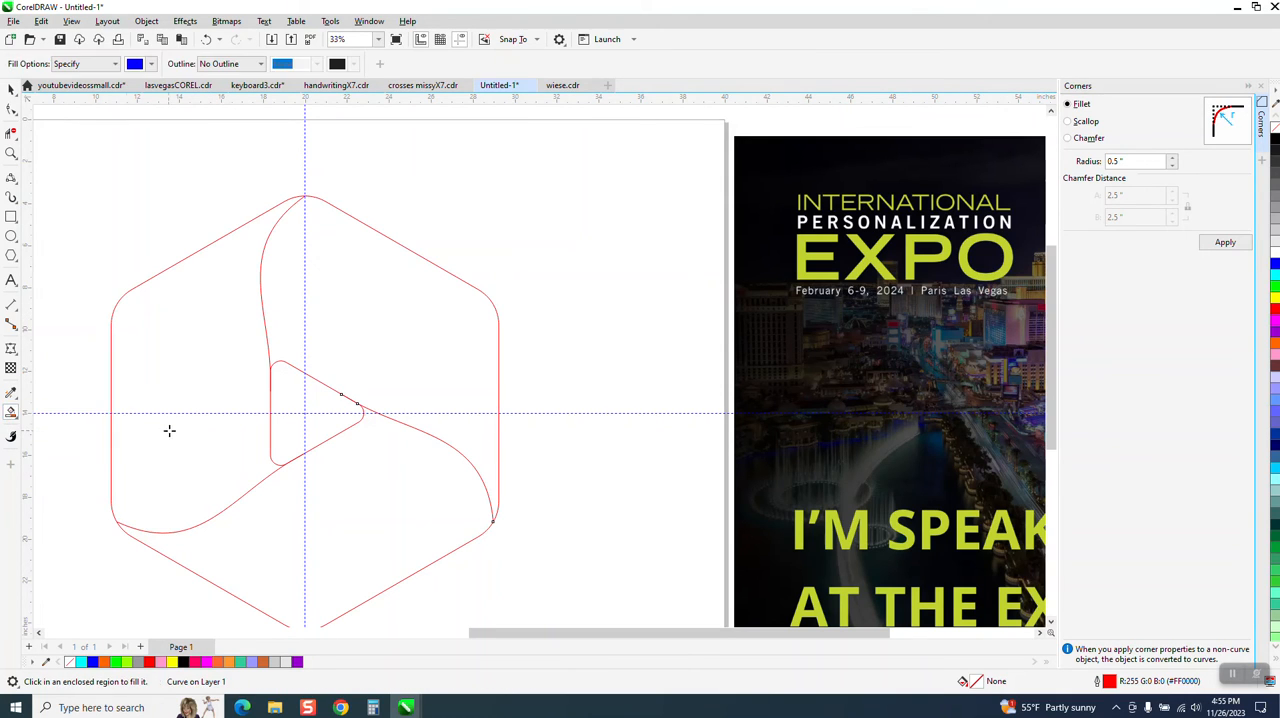
pyautogui.click(180, 431)
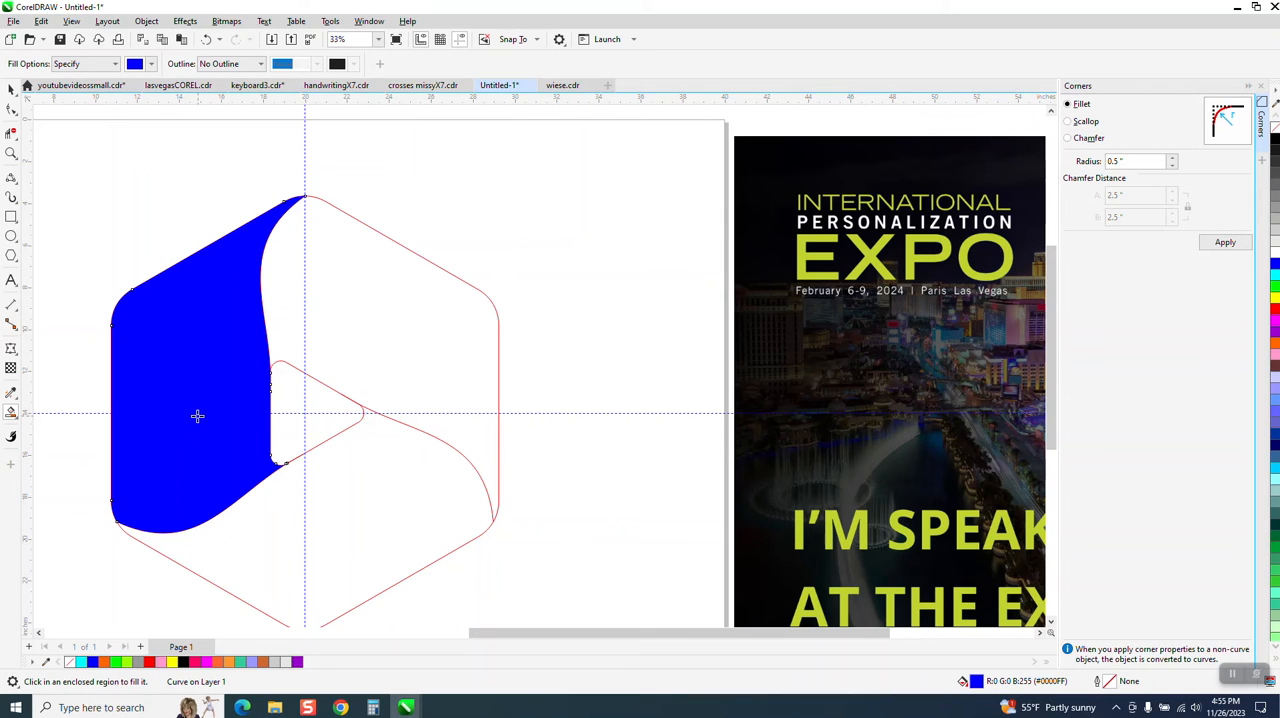
# Apply a linear fountain fill to the left ribbon section, running from blue near its upper tip to white at its lower edge
pyautogui.click(15, 419)
pyautogui.click(60, 412)
pyautogui.moveTo(163, 493); pyautogui.dragTo(253, 188)
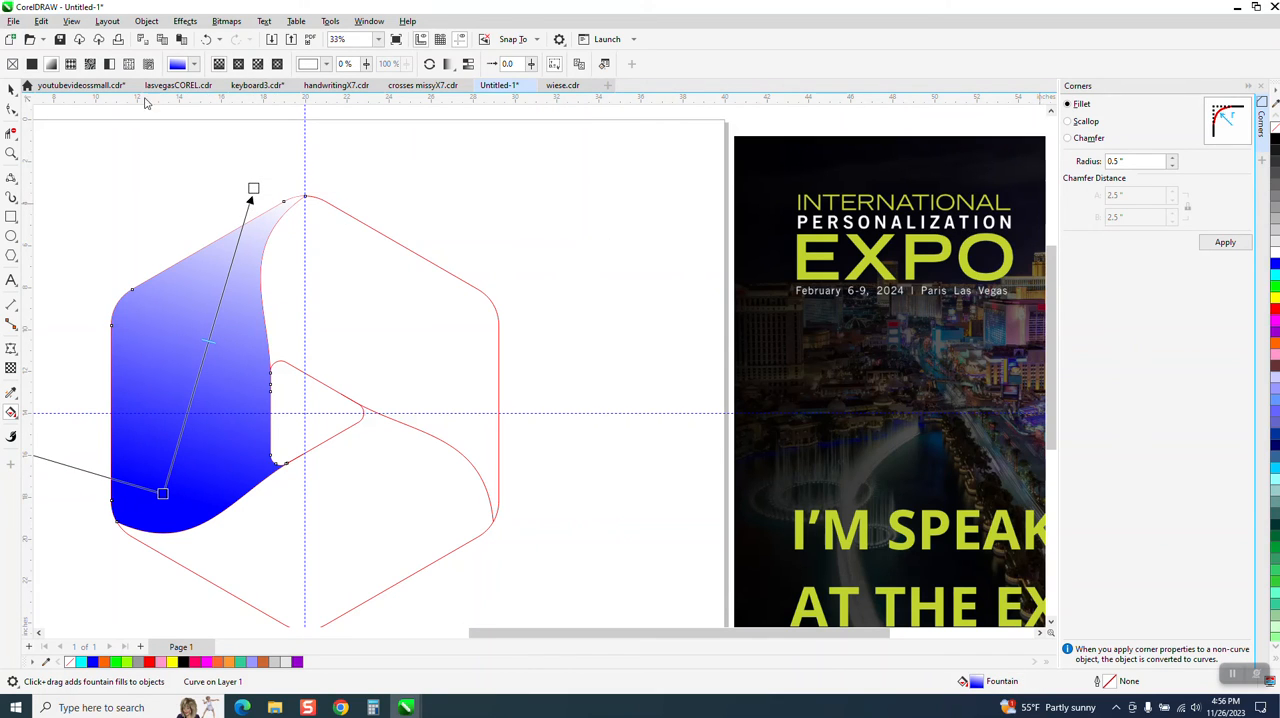
pyautogui.click(206, 39)
pyautogui.moveTo(249, 235); pyautogui.dragTo(158, 542)
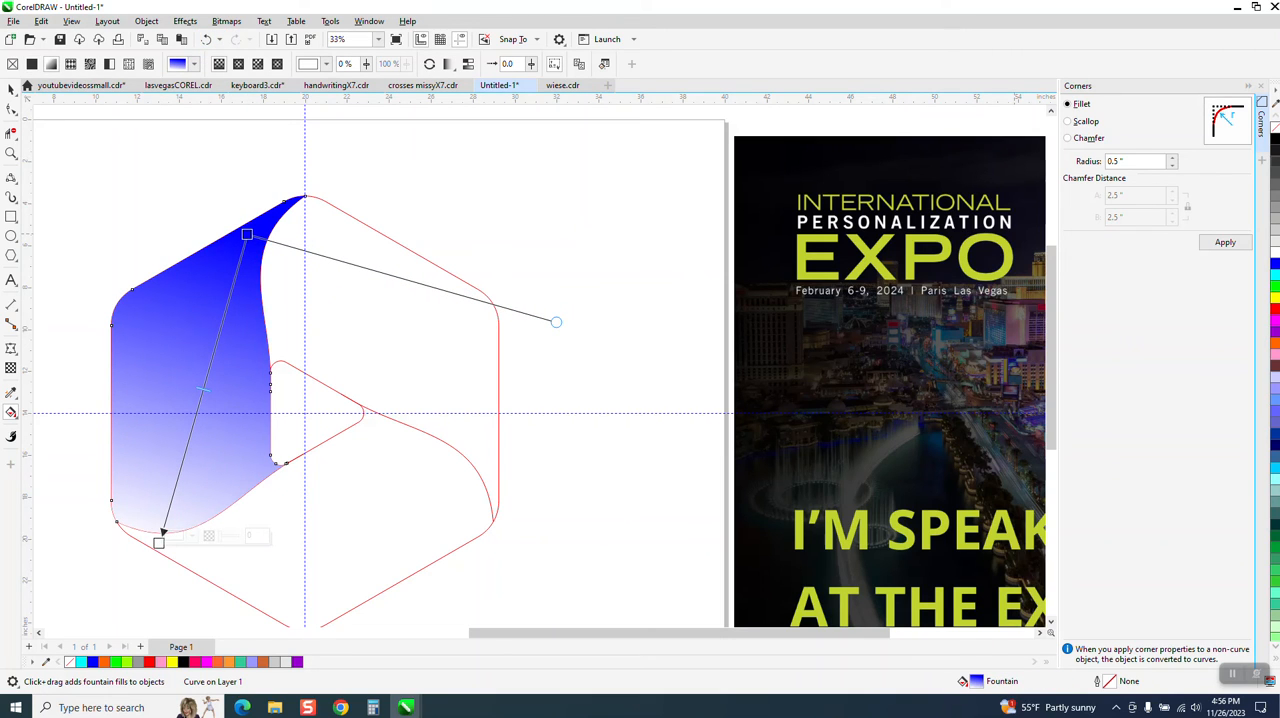
# Change the ribbon's fountain fill to run from blue beyond its upper-left edge to black just below its lower edge, tilted slightly off vertical
pyautogui.moveTo(1272, 140); pyautogui.dragTo(158, 542)
pyautogui.moveTo(247, 235); pyautogui.dragTo(157, 215)
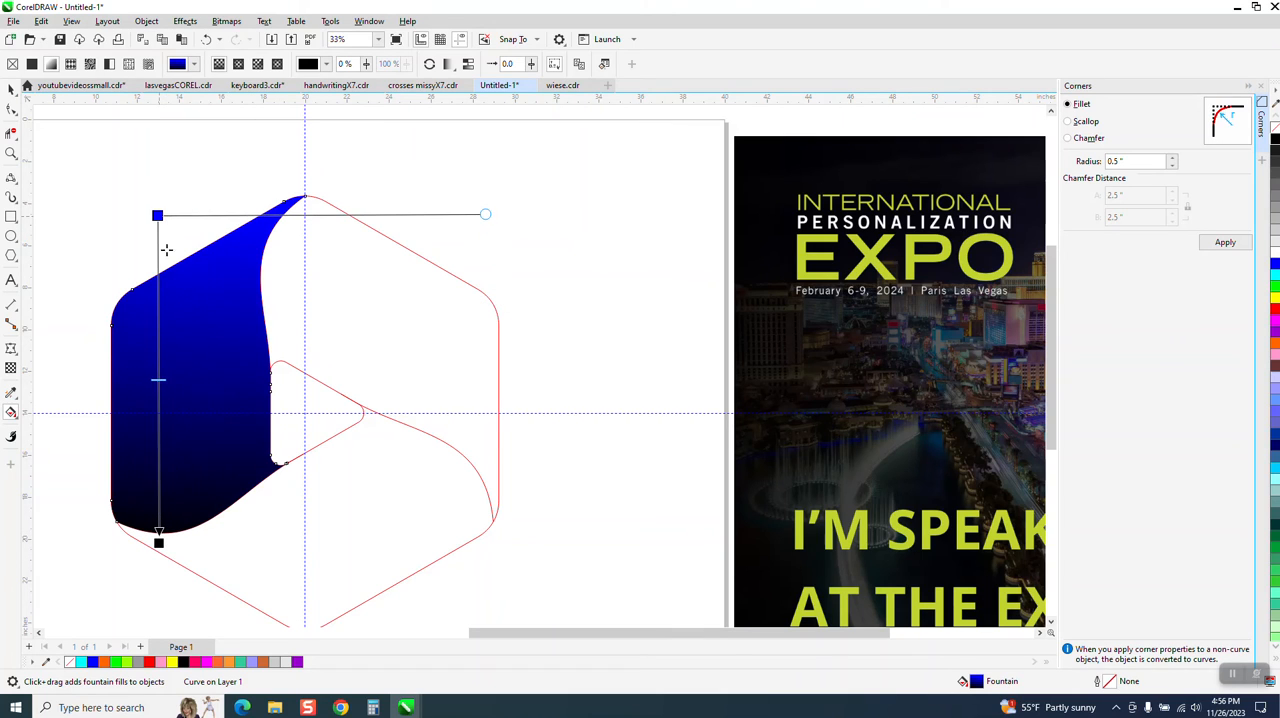
pyautogui.moveTo(158, 542); pyautogui.dragTo(214, 560)
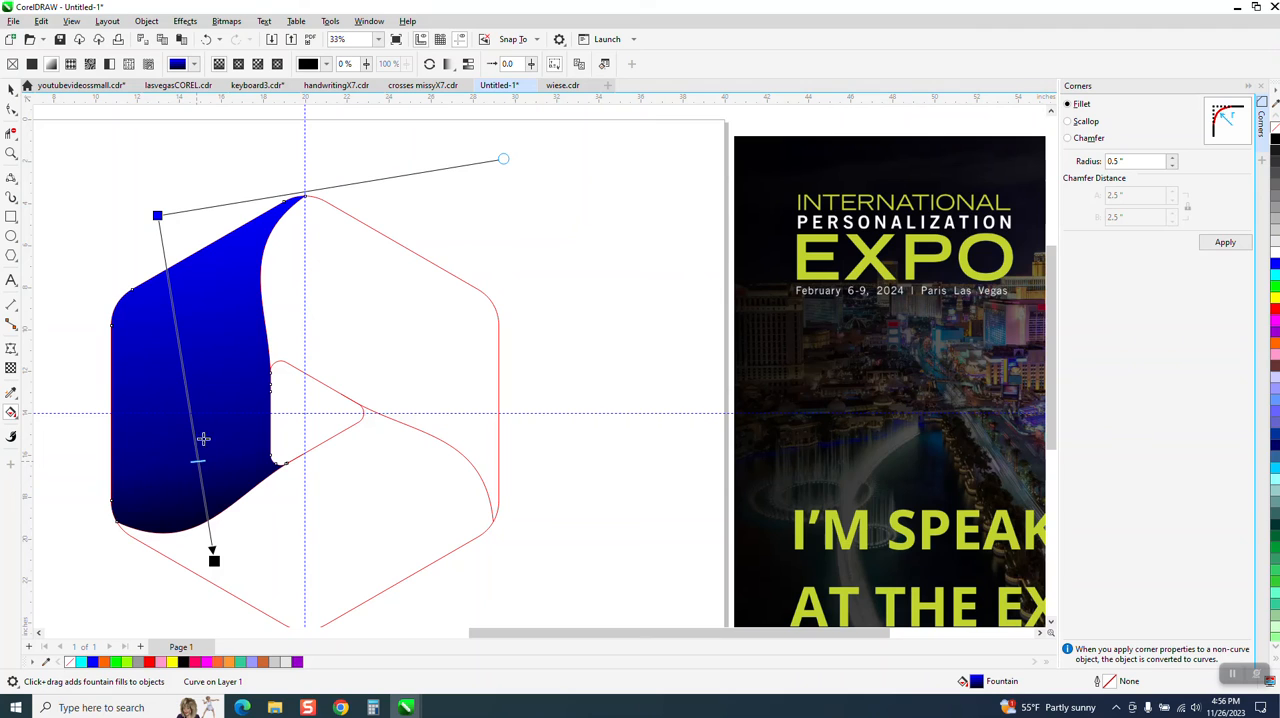
pyautogui.press('space')
pyautogui.scroll(-2, 393, 304)
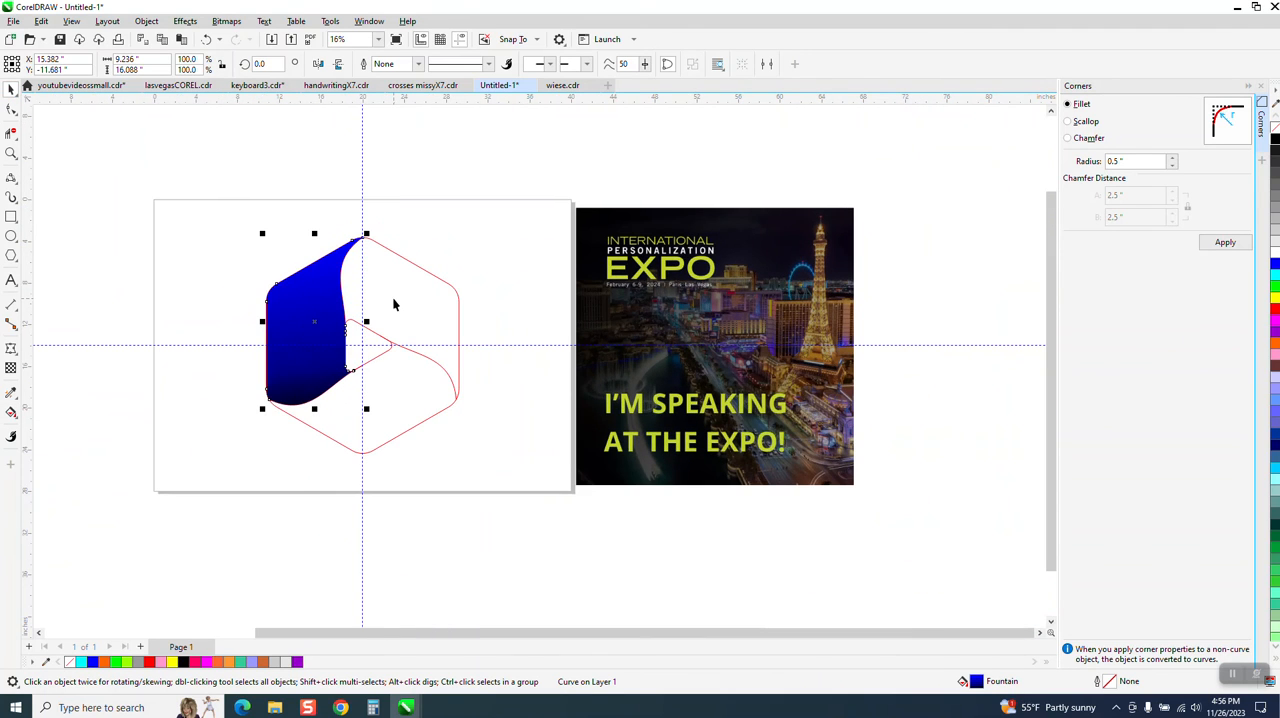
# Move the red construction outlines off the page to the right, keeping the blue ribbon section at its original position
pyautogui.click(303, 237)
pyautogui.click(308, 270)
pyautogui.press('Left')
pyautogui.moveTo(248, 237); pyautogui.dragTo(589, 493)
pyautogui.press('Right')
pyautogui.press('Right')
pyautogui.moveTo(229, 207); pyautogui.dragTo(532, 502)
pyautogui.press('Right')
pyautogui.press('Right')
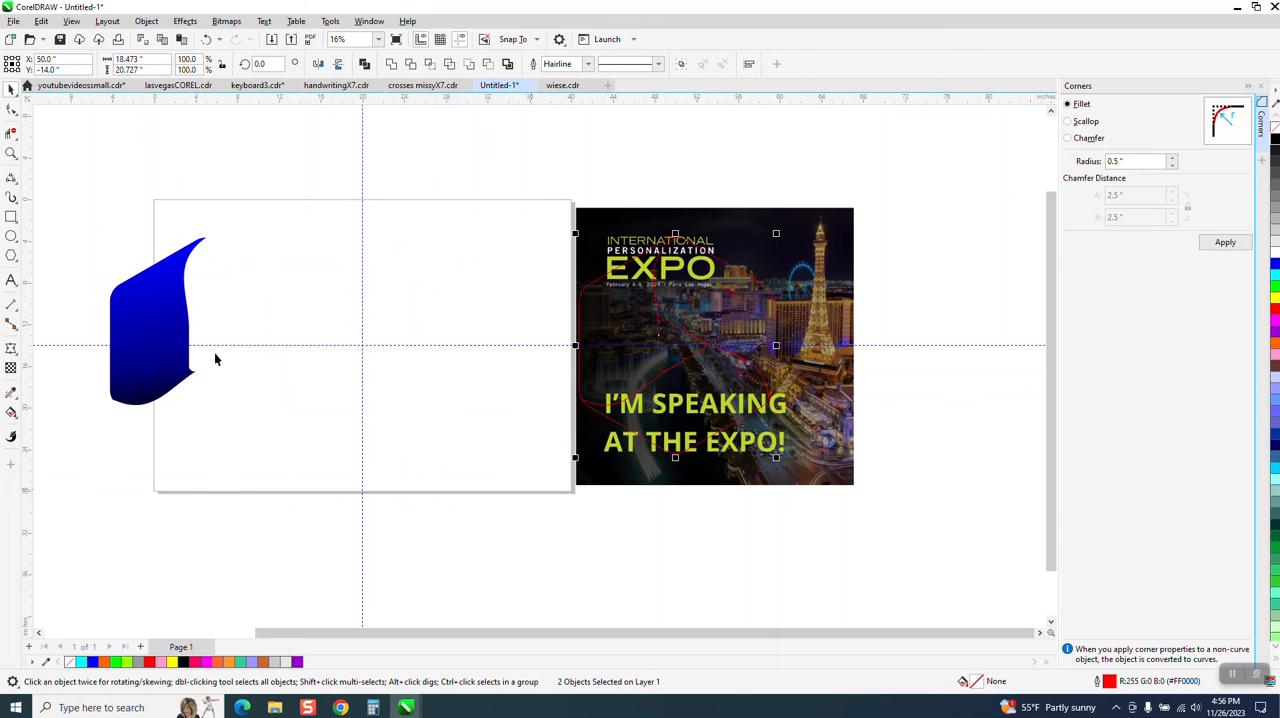
pyautogui.click(148, 316)
pyautogui.press('Right')
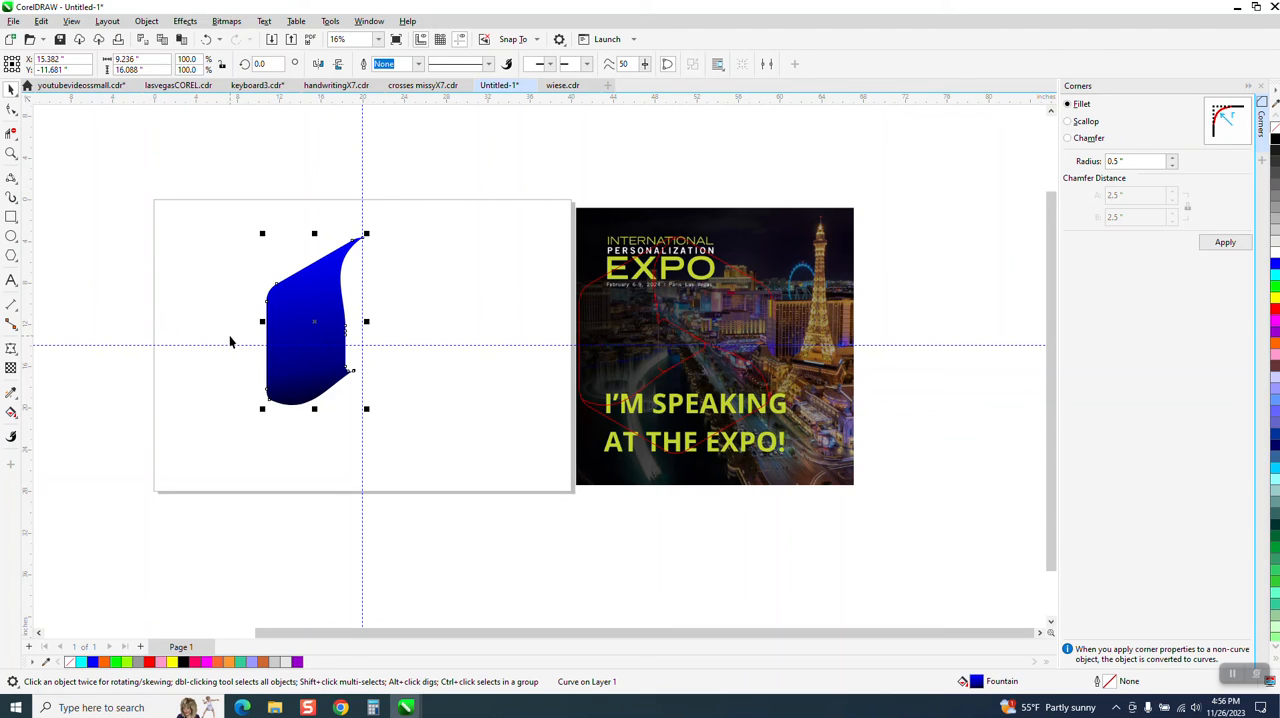
# Place the ribbon section's centre of rotation at the intersection of the two guidelines
pyautogui.click(376, 372)
pyautogui.click(318, 328)
pyautogui.click(332, 329)
pyautogui.moveTo(314, 321)
pyautogui.mouseDown()
pyautogui.moveTo(349, 325)
pyautogui.moveTo(357, 340)
pyautogui.mouseUp()
pyautogui.click(317, 320)
pyautogui.click(316, 319)
# Create two copies of the ribbon section rotated to 120 and 240 degrees about the guideline intersection, completing the hexagon
pyautogui.moveTo(271, 65); pyautogui.dragTo(142, 87)
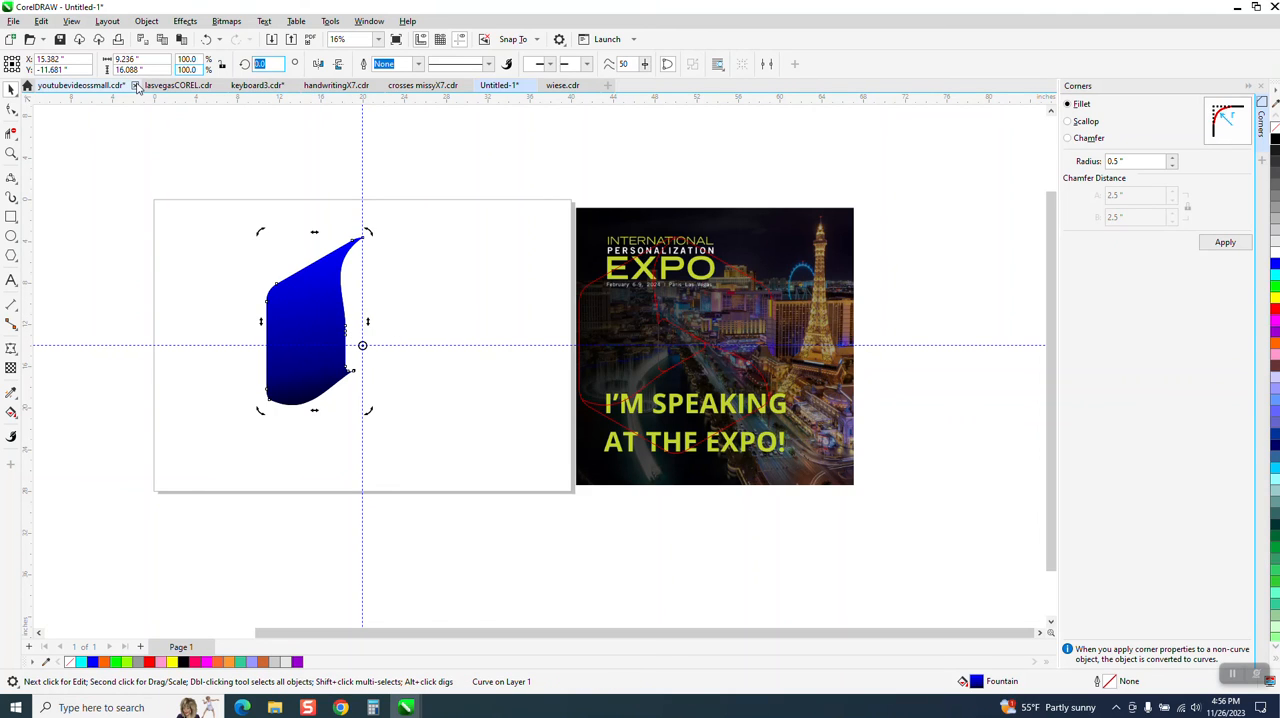
pyautogui.write('120')
pyautogui.hotkey('ctrl', 'Return')
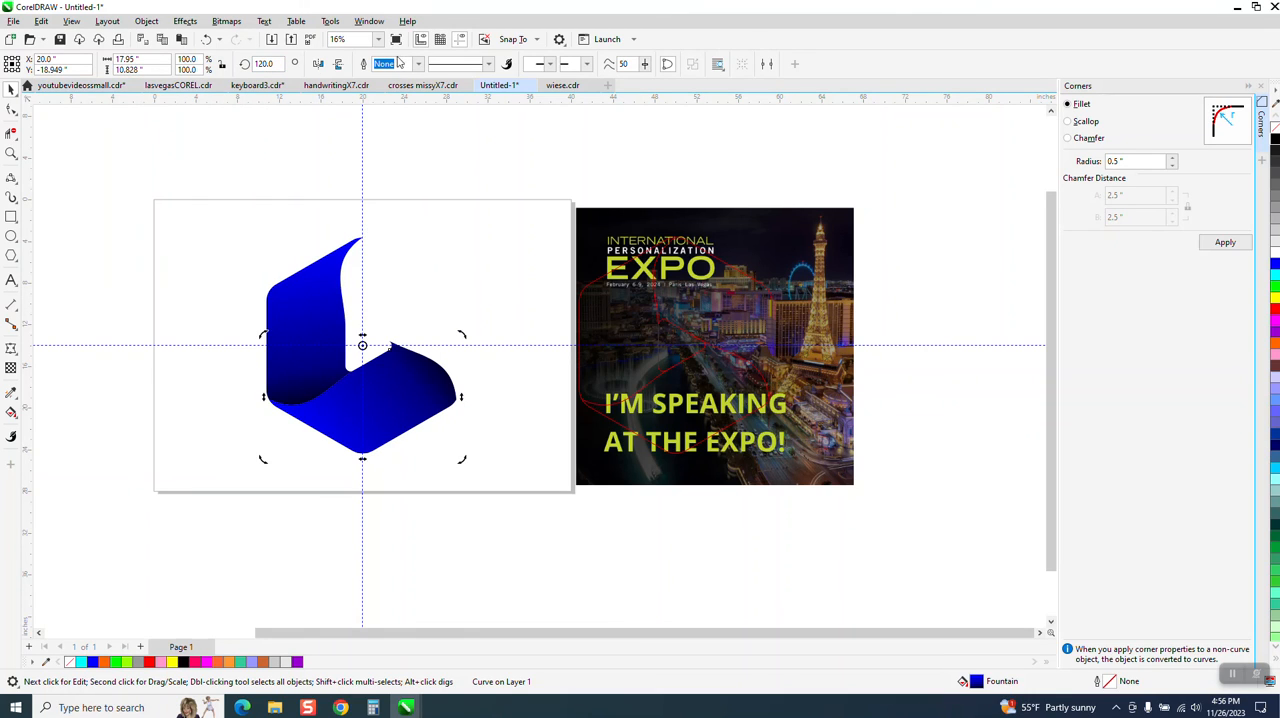
pyautogui.write('240')
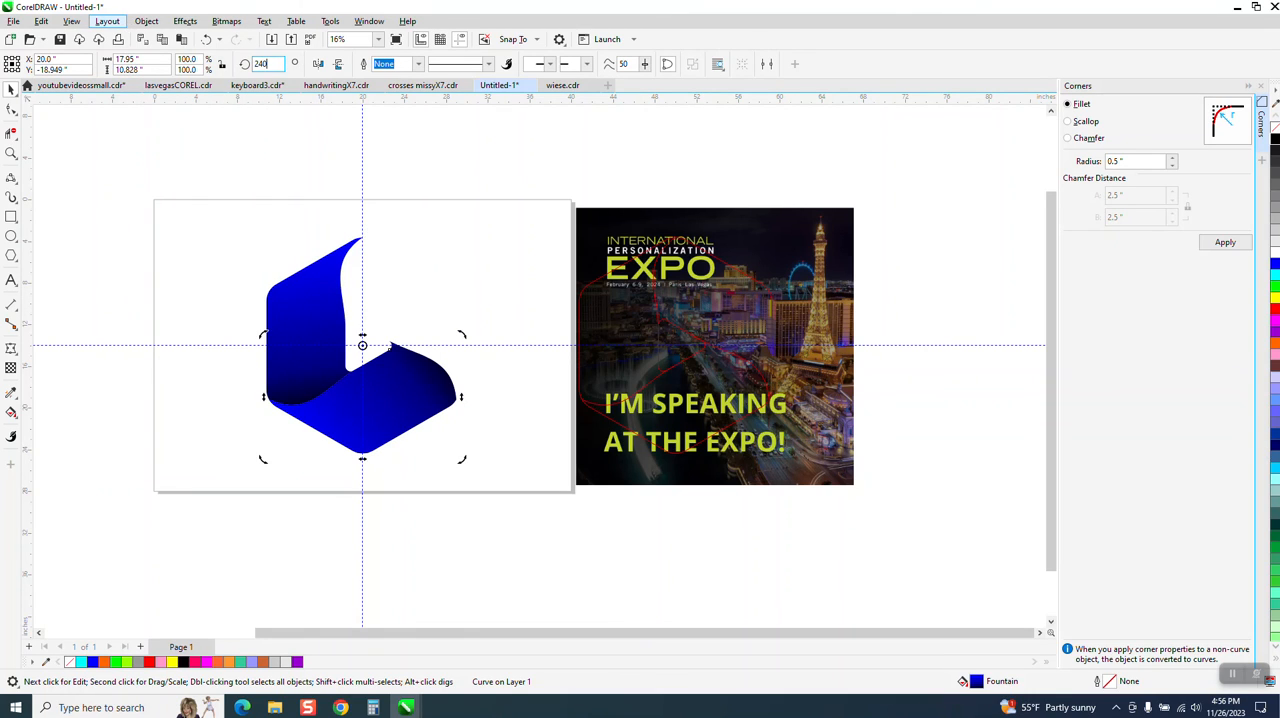
pyautogui.hotkey('ctrl', 'Return')
pyautogui.click(425, 213)
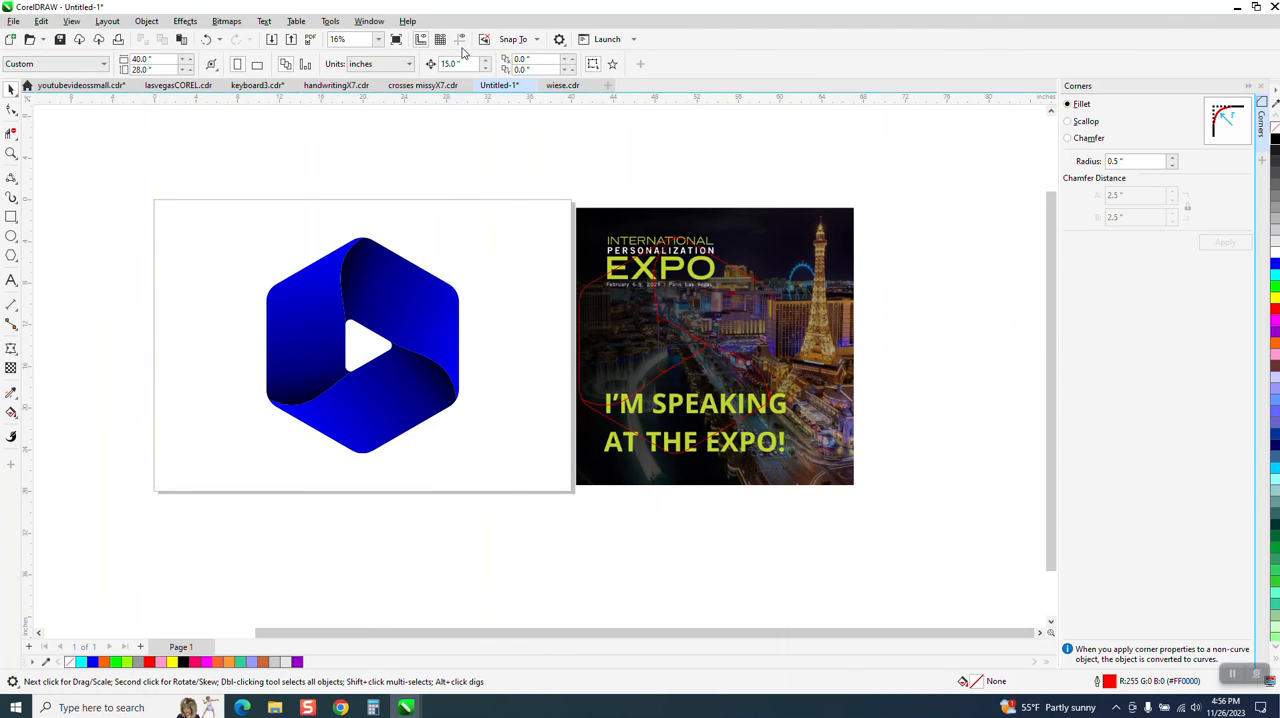
# Draw a rectangle about 31.6 by 25.1 inches around the hexagon logo and fill it with black
pyautogui.click(10, 153)
pyautogui.click(11, 216)
pyautogui.moveTo(204, 213)
pyautogui.mouseDown()
pyautogui.moveTo(511, 420)
pyautogui.moveTo(538, 480)
pyautogui.mouseUp()
pyautogui.click(1275, 145)
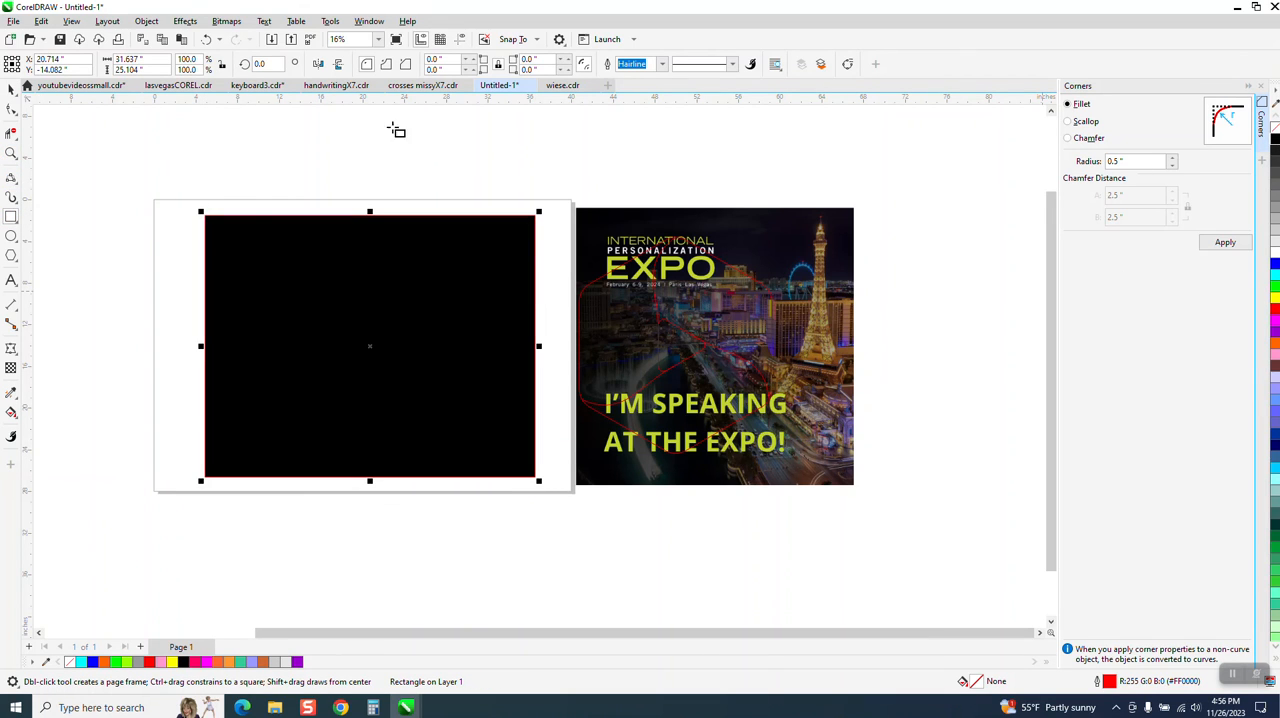
# Send the black rectangle behind the ribbon hexagon as a background and inspect the logo up close
pyautogui.click(146, 21)
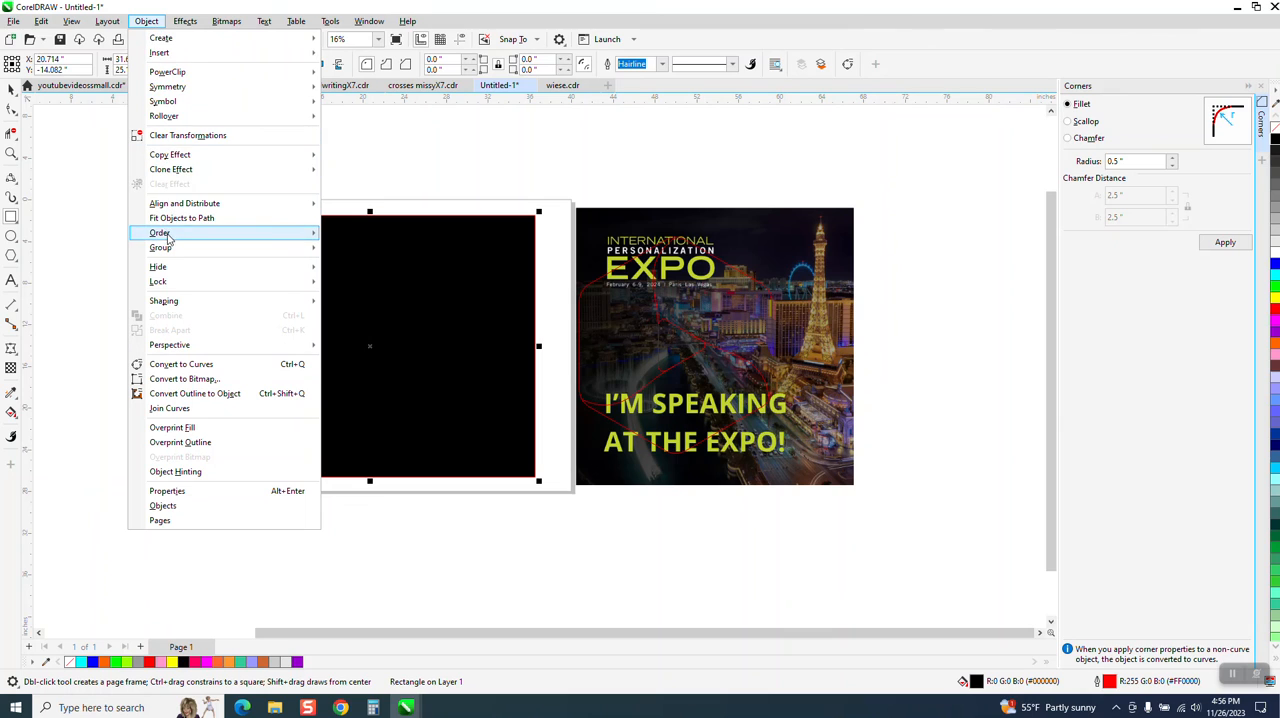
pyautogui.moveTo(166, 233)
pyautogui.click(354, 252)
pyautogui.click(11, 153)
pyautogui.moveTo(236, 228); pyautogui.dragTo(585, 469)
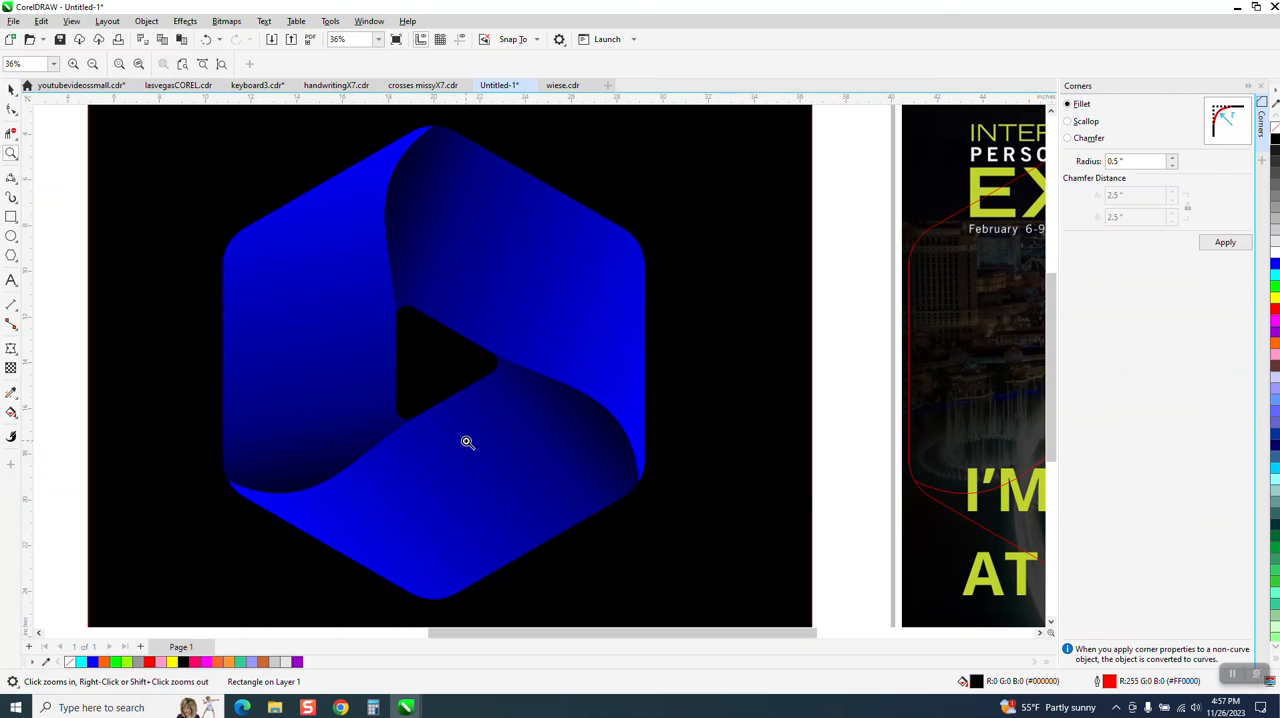
pyautogui.scroll(-1, 466, 441)
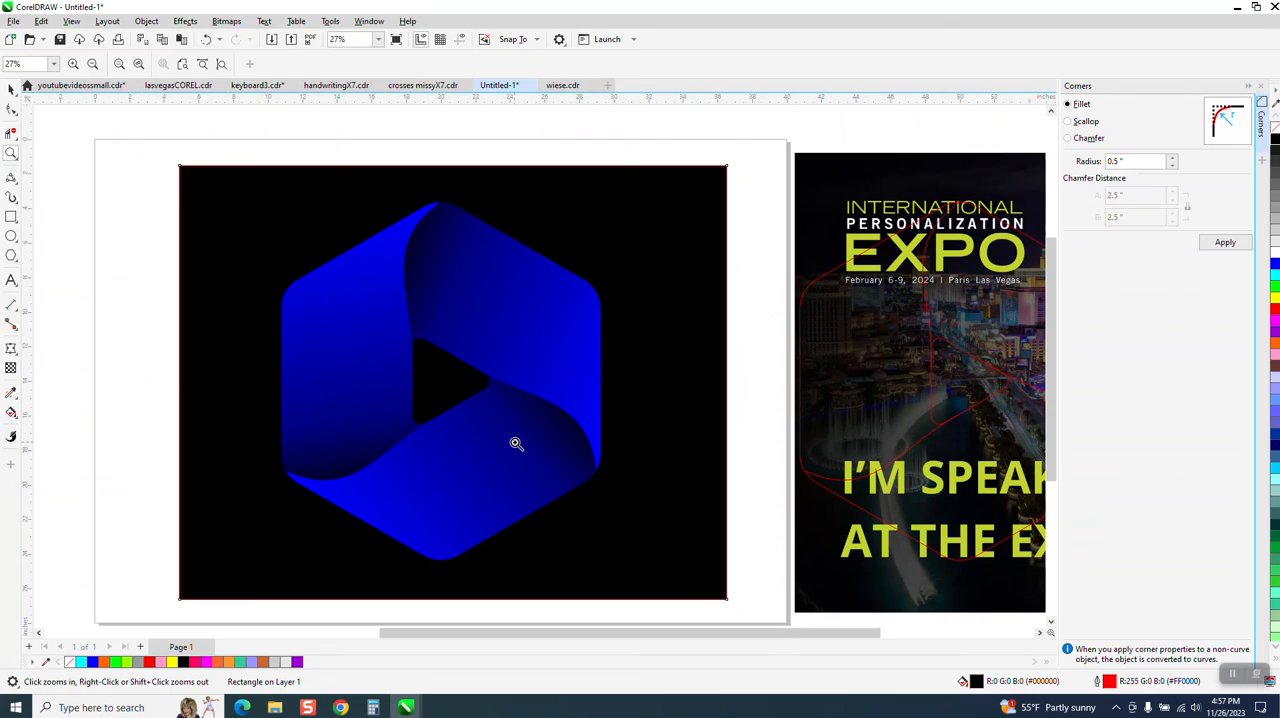